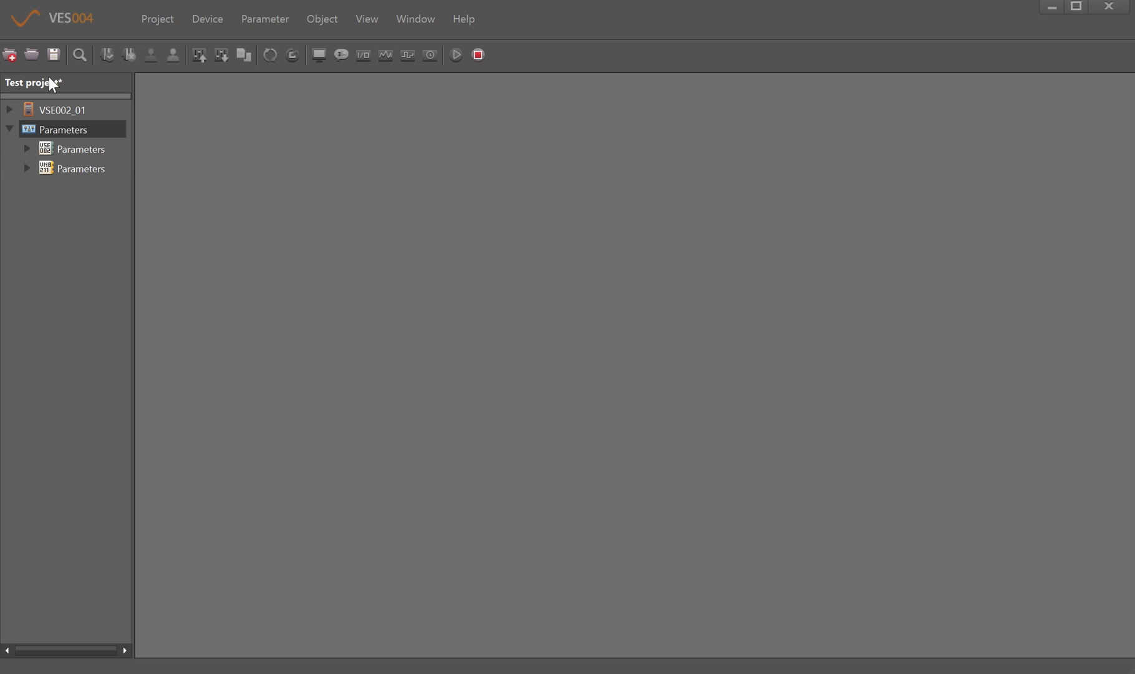
# - Start creating a new project, then cancel it
pyautogui.click(155, 22)
pyautogui.click(177, 40)
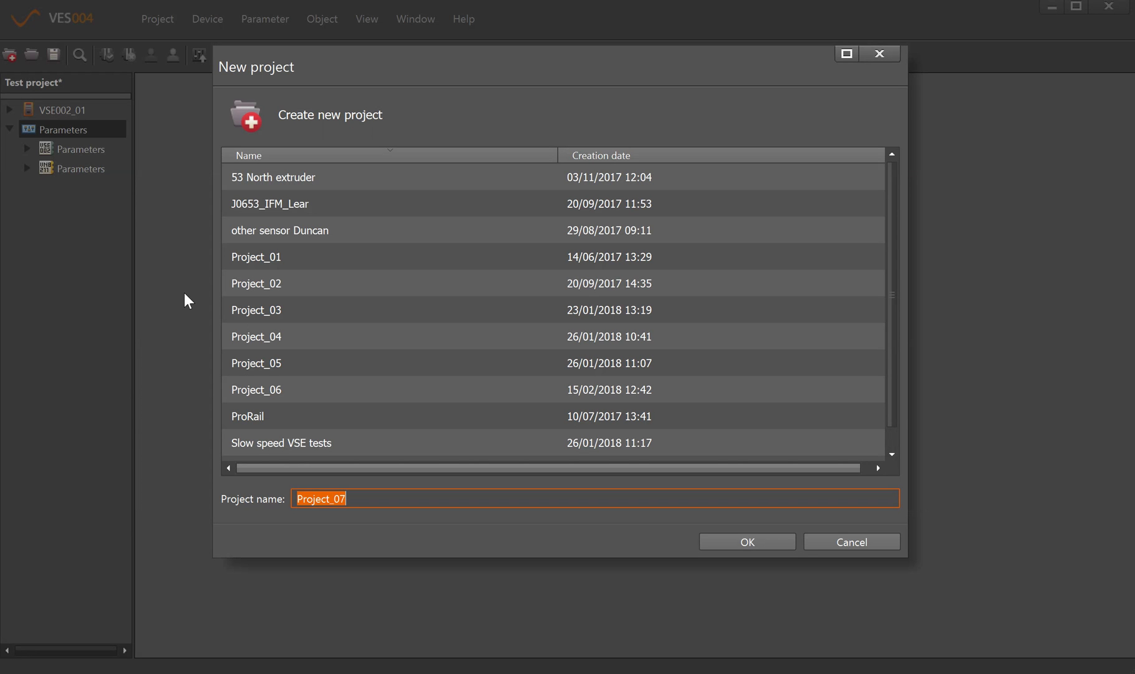
pyautogui.click(863, 547)
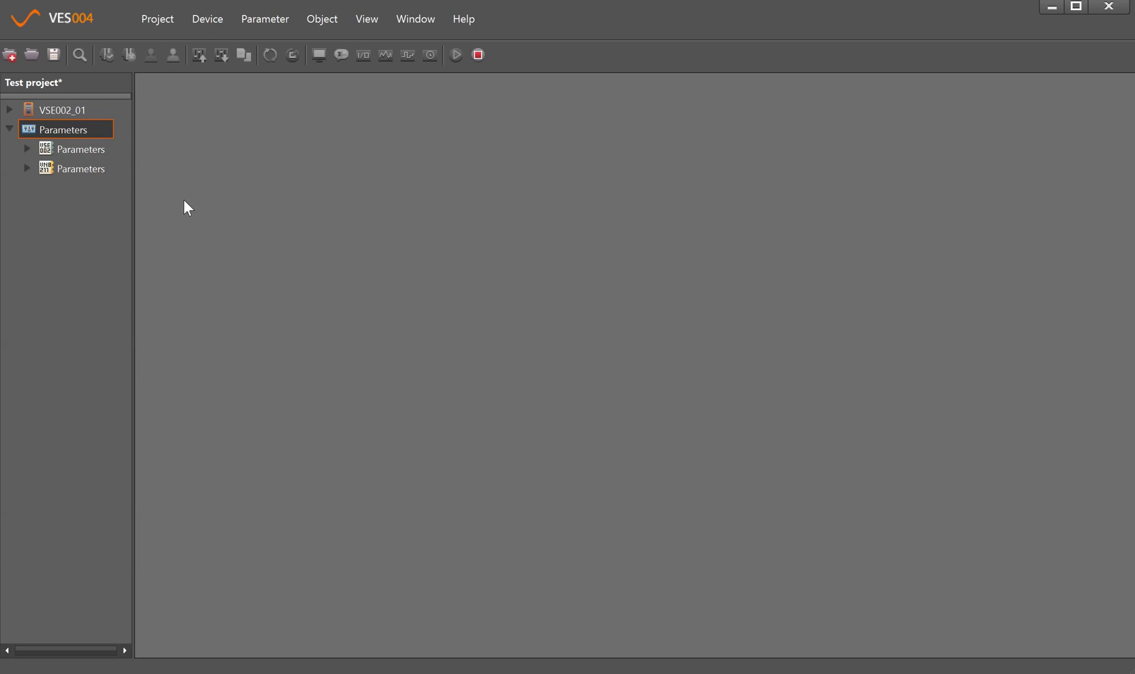
# - Add a VNB211 vibration sensor, VNB211_08, to the project from the Device menu
pyautogui.click(206, 18)
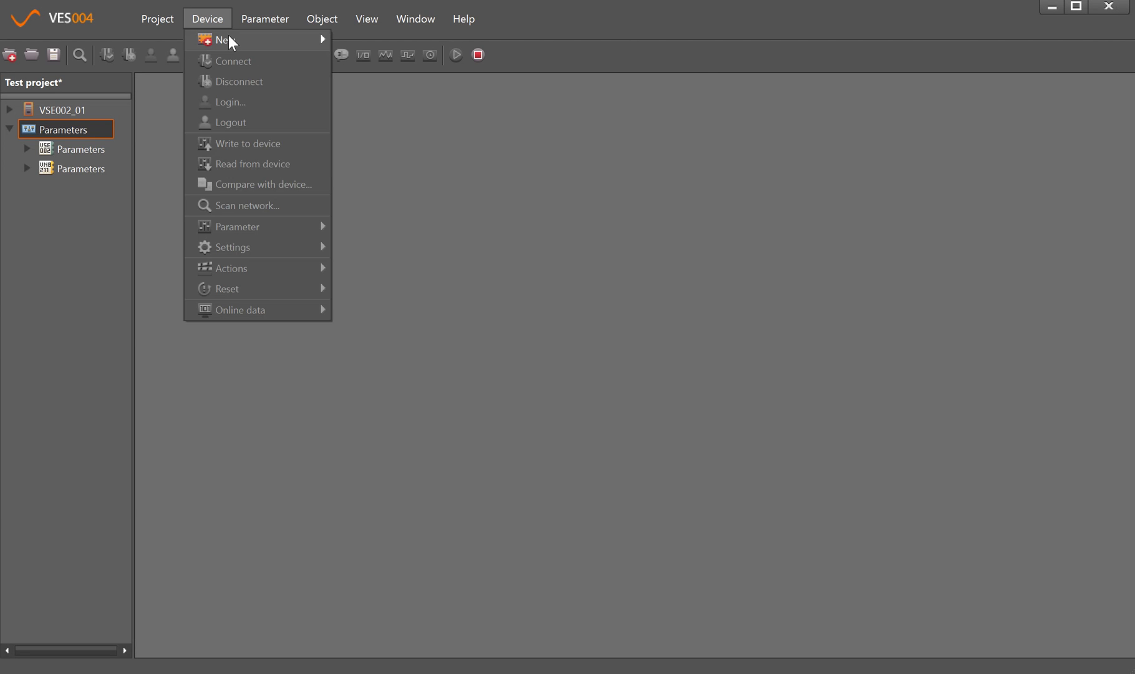
pyautogui.moveTo(228, 39)
pyautogui.moveTo(410, 41)
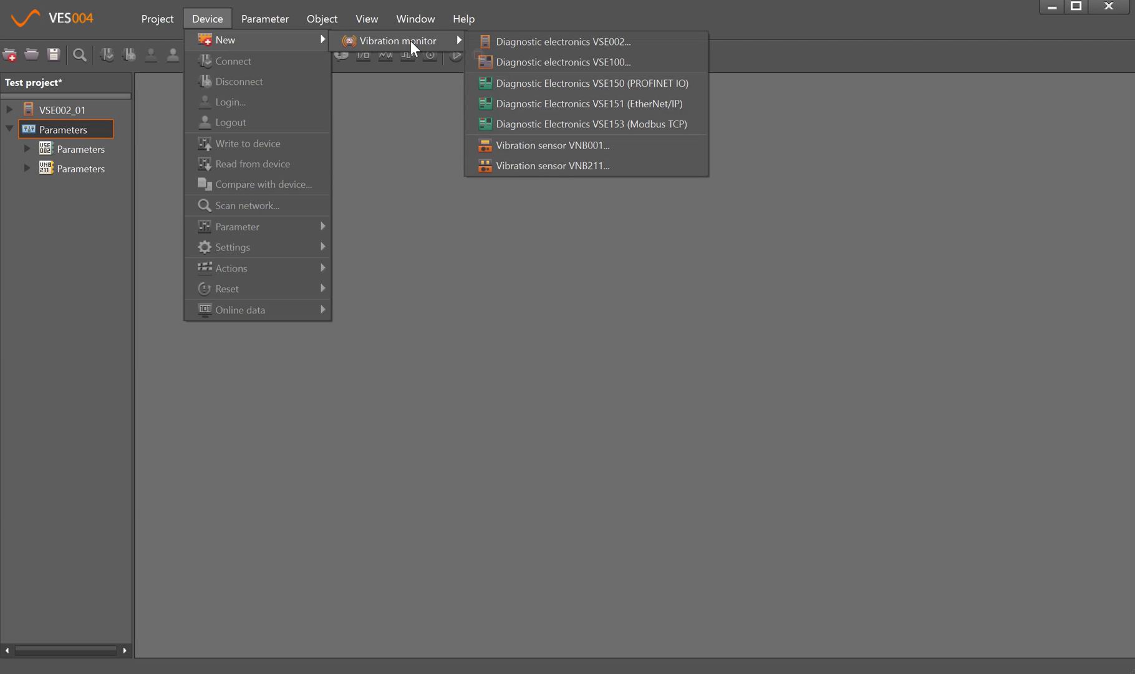
pyautogui.click(604, 167)
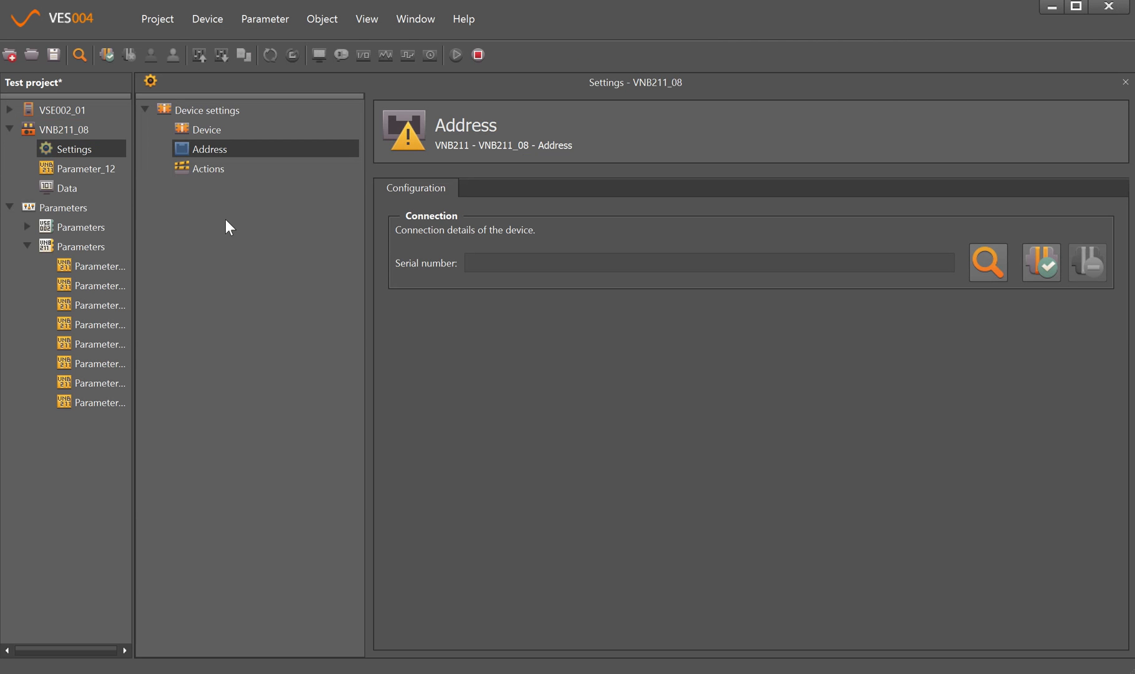
# - Scan the network and assign the found VNB211 sensor to VNB211_08
pyautogui.rightClick(67, 133)
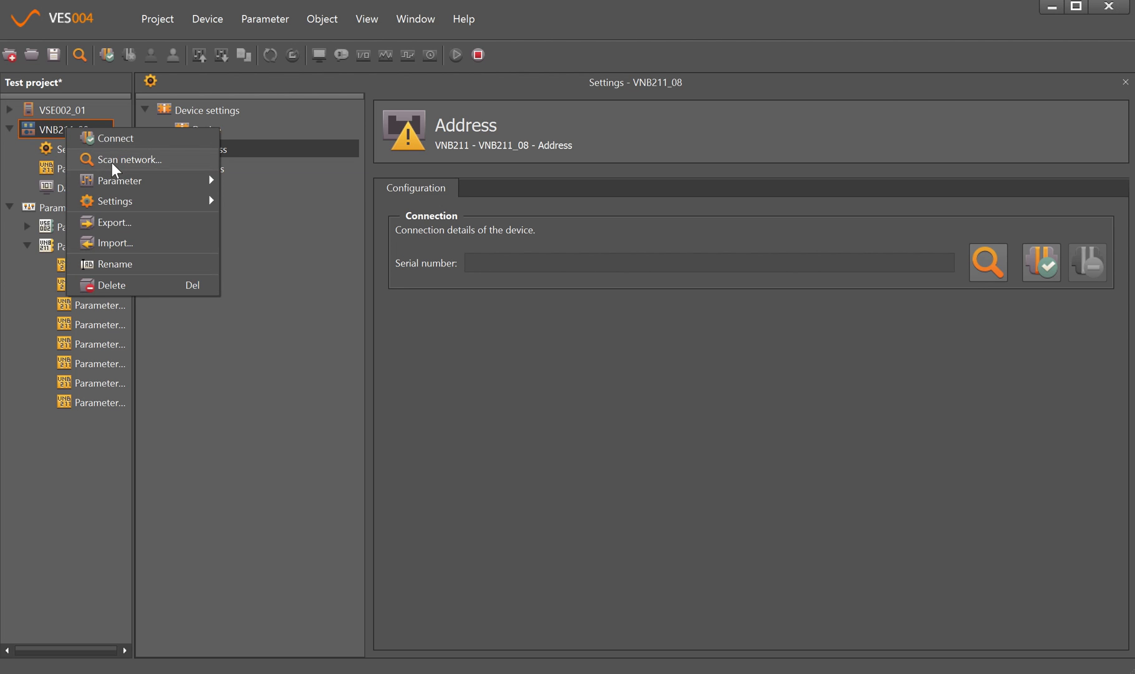
pyautogui.click(112, 161)
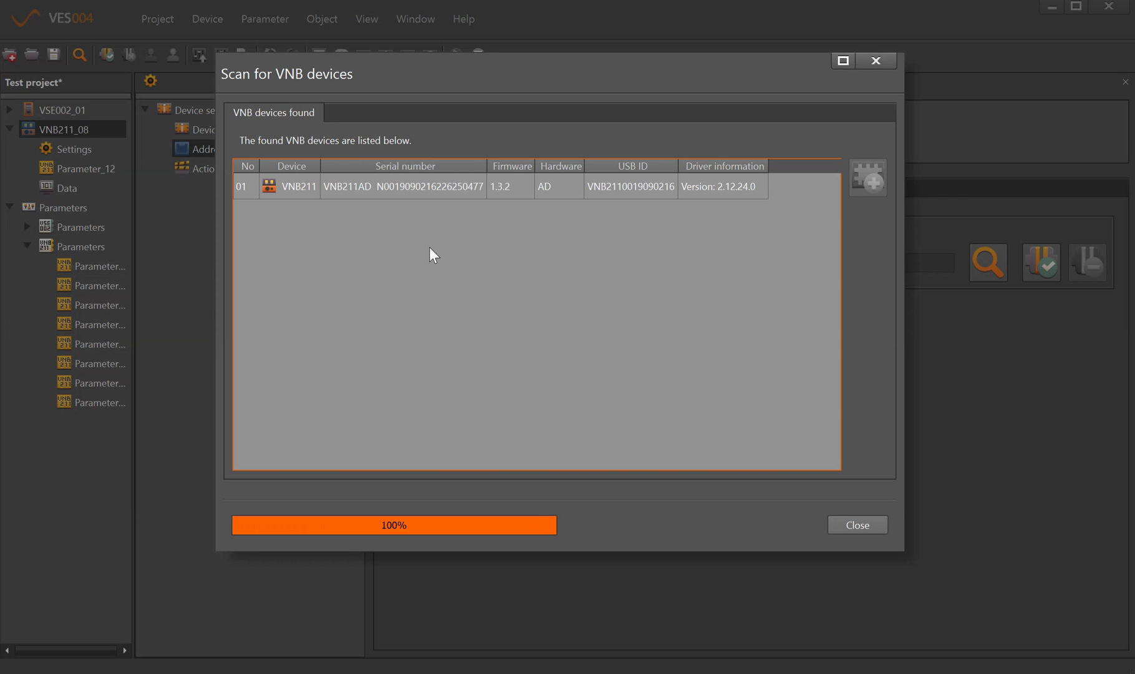
pyautogui.click(407, 187)
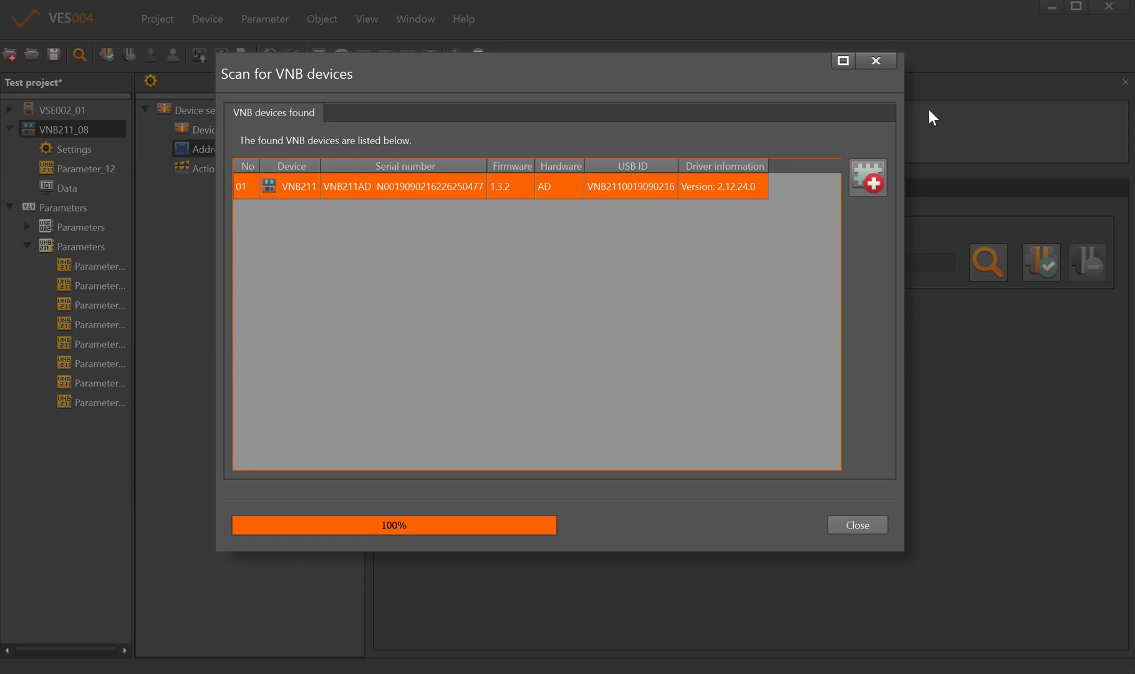
pyautogui.click(869, 182)
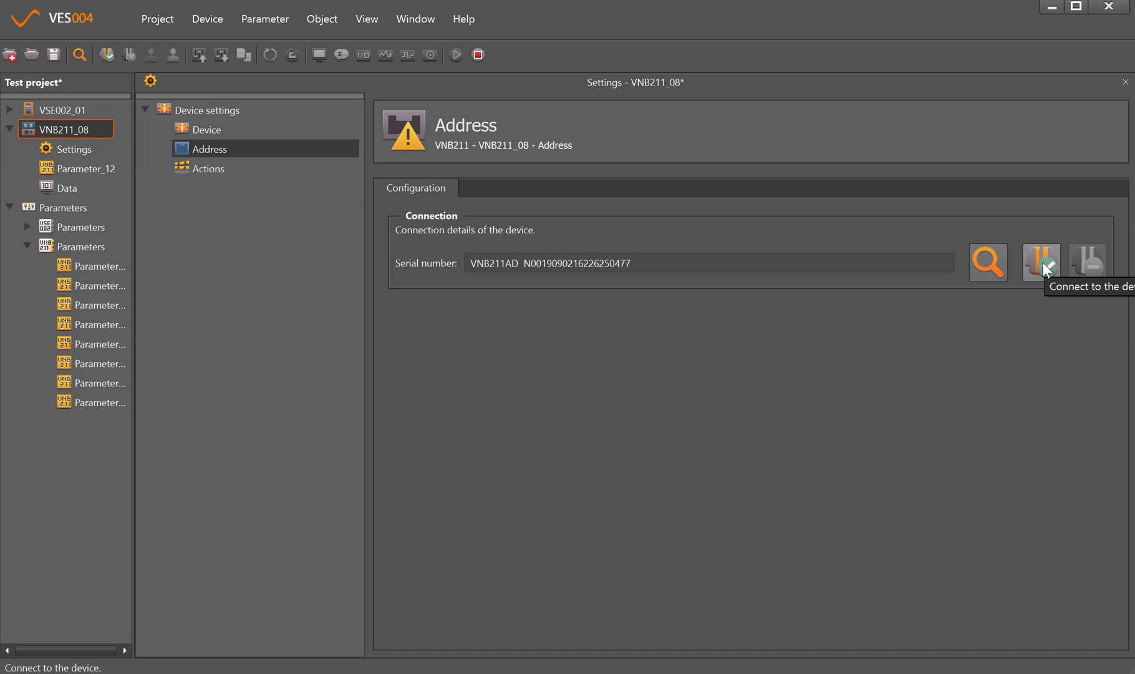
pyautogui.rightClick(59, 131)
pyautogui.click(58, 126)
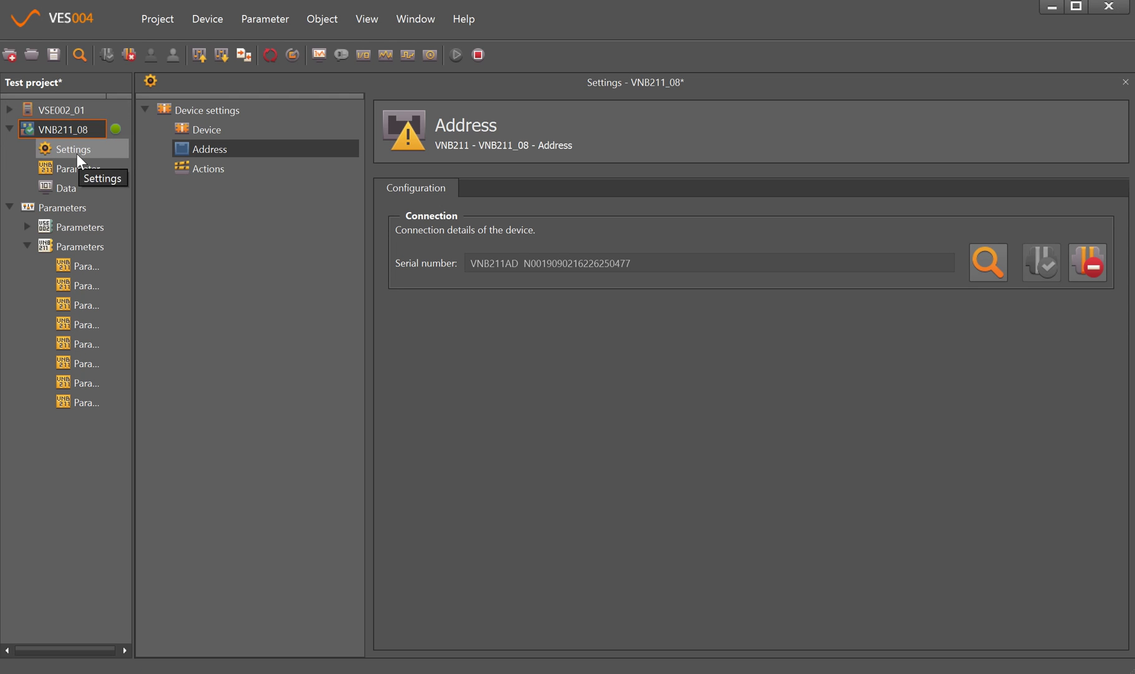
# - Check VNB211_08's Device and Address pages, then run its self-test and acknowledge success
pyautogui.click(77, 154)
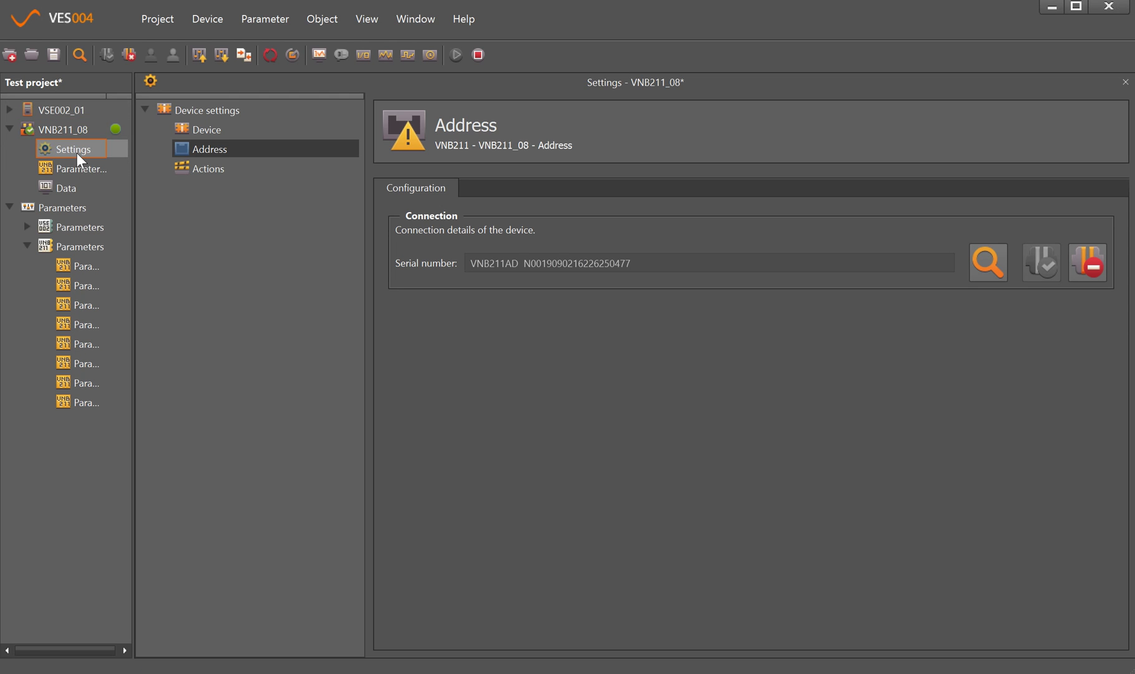
pyautogui.click(204, 131)
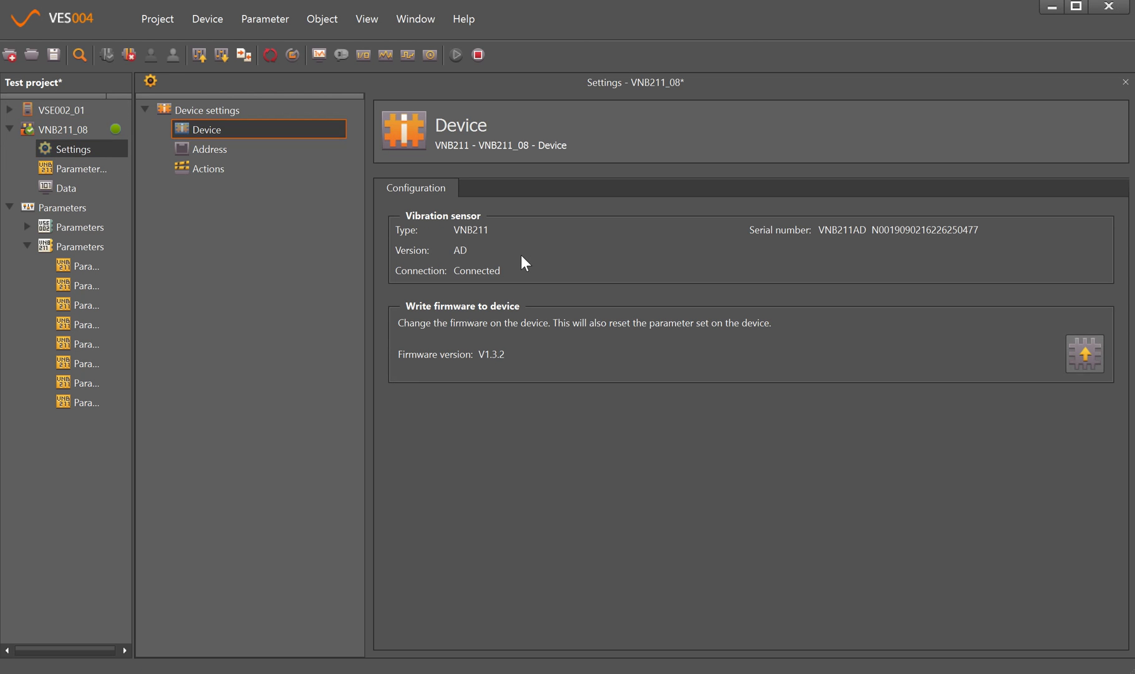
pyautogui.click(205, 151)
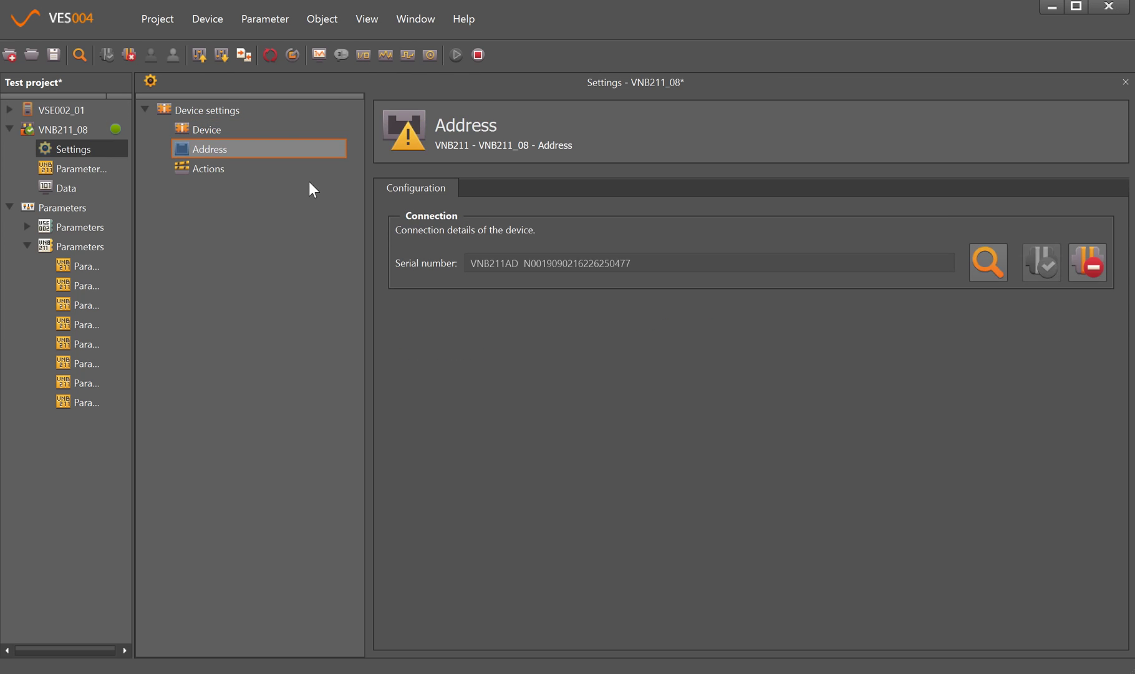
pyautogui.click(203, 181)
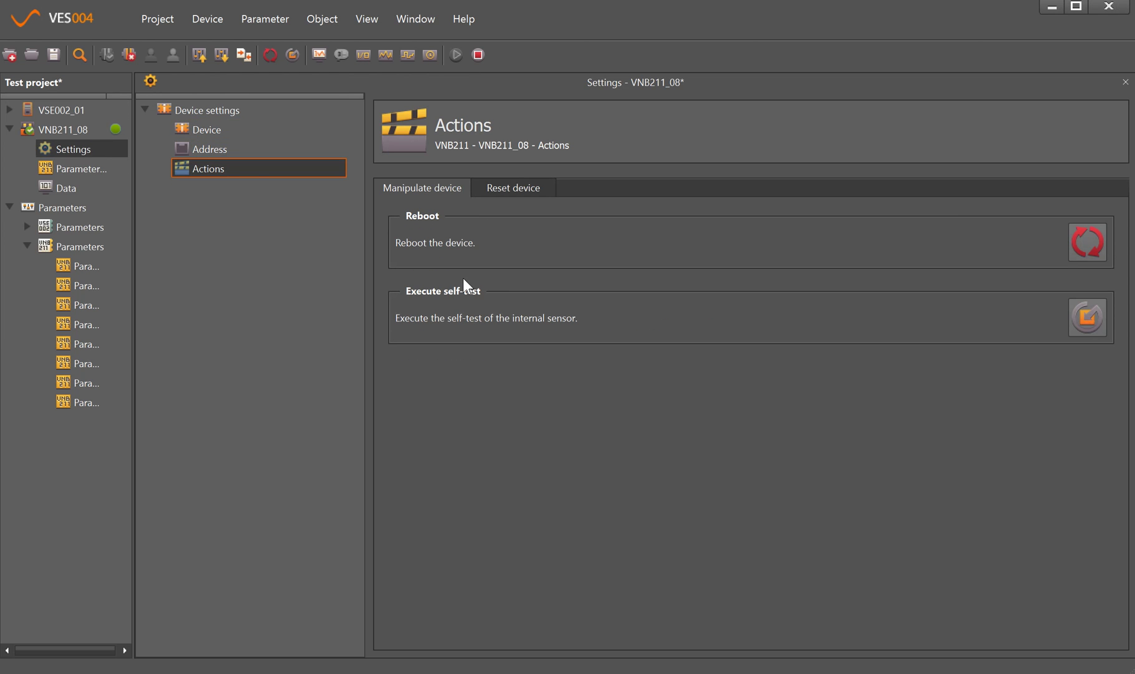
pyautogui.click(1097, 319)
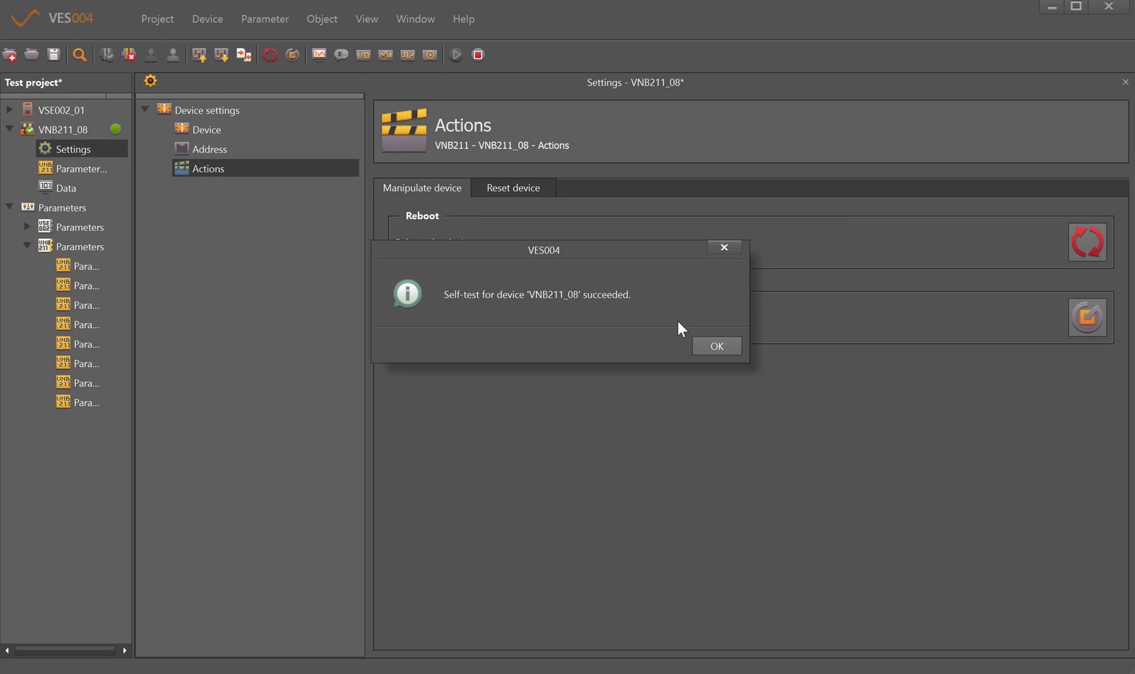
pyautogui.click(723, 348)
# - Open Parameter_12 and review its Supported devices, Device information and Documentation pages
pyautogui.doubleClick(63, 167)
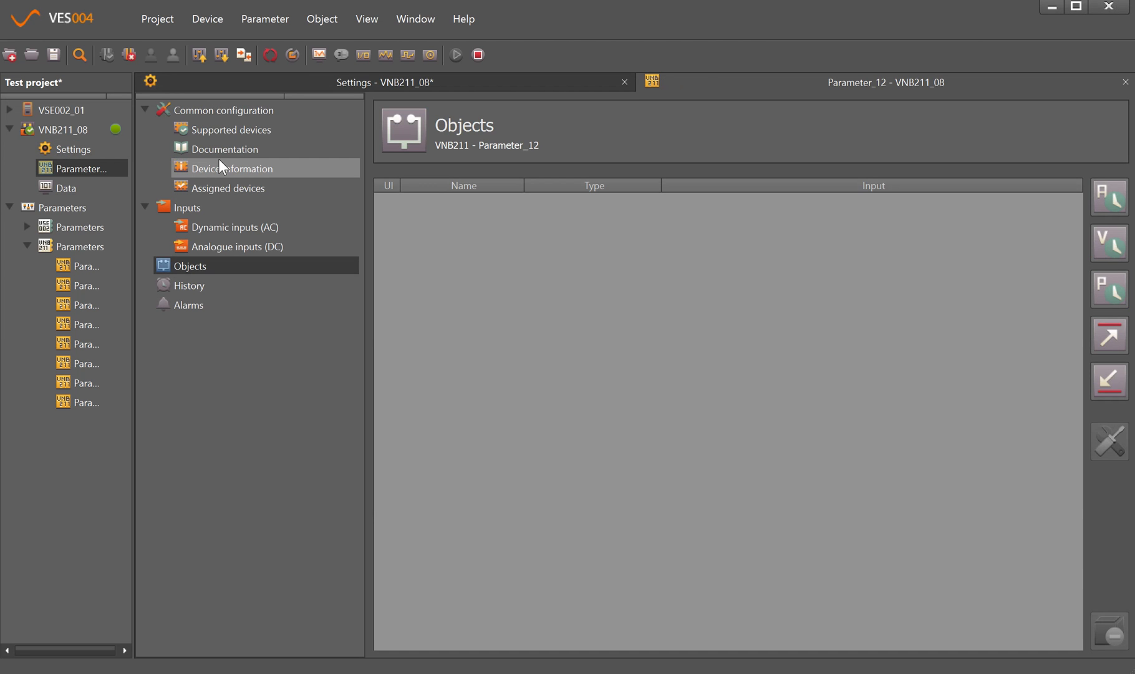
pyautogui.click(242, 138)
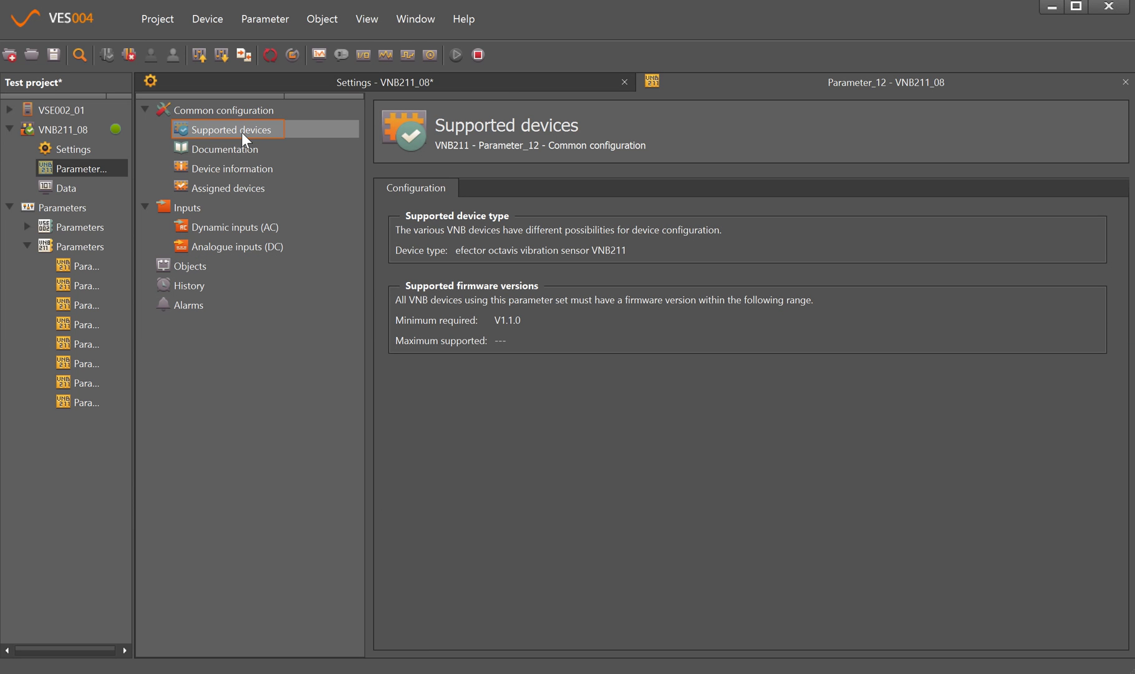
pyautogui.click(242, 168)
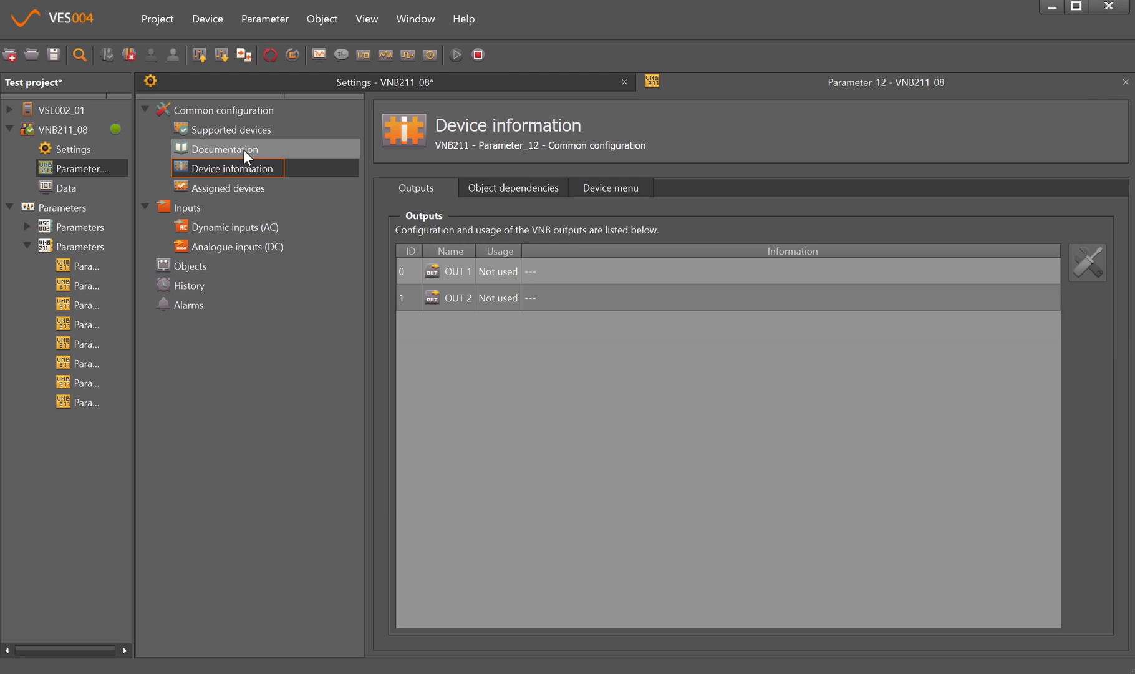
pyautogui.click(244, 150)
# - Enter 'ifm elect' as the company and view the documentation description fields
pyautogui.click(519, 267)
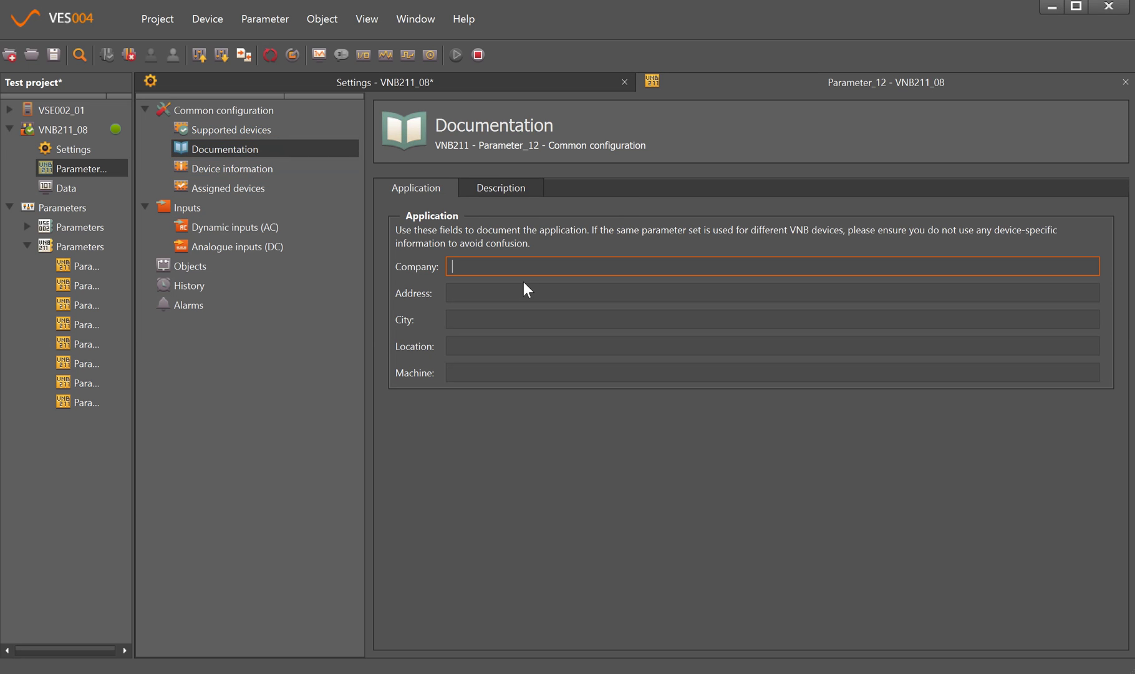
pyautogui.write('ifm electronic')
pyautogui.click(510, 191)
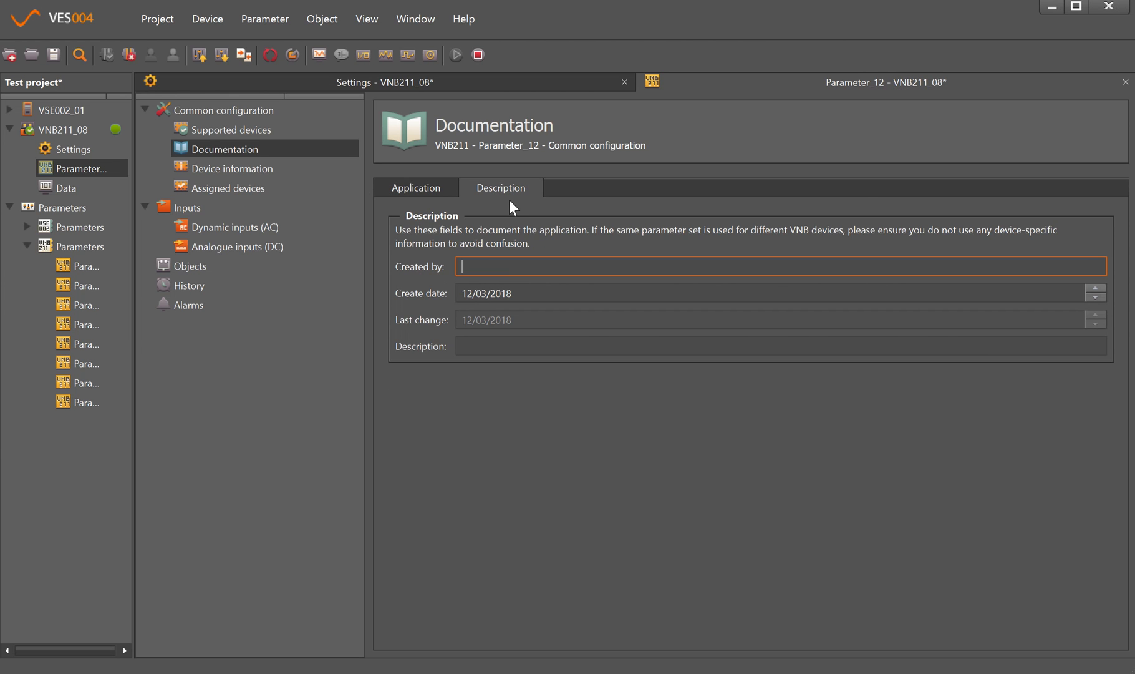
pyautogui.click(83, 173)
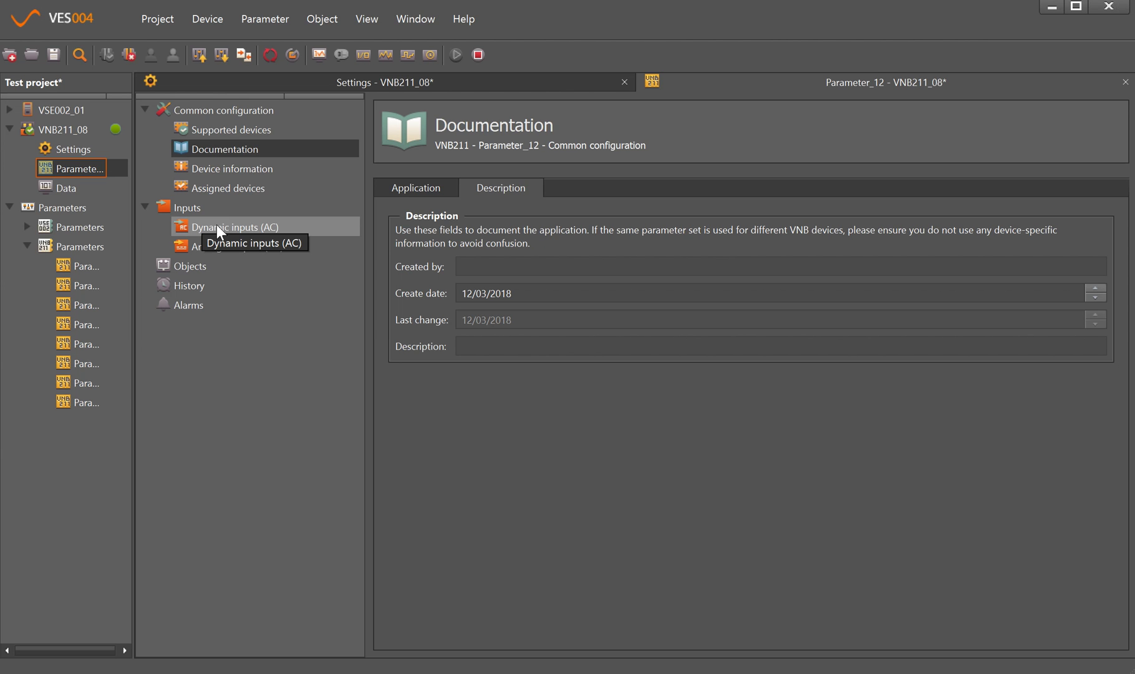
# - Add dynamic input Fan 1 with a Highpass 10 Hz filter
pyautogui.rightClick(217, 226)
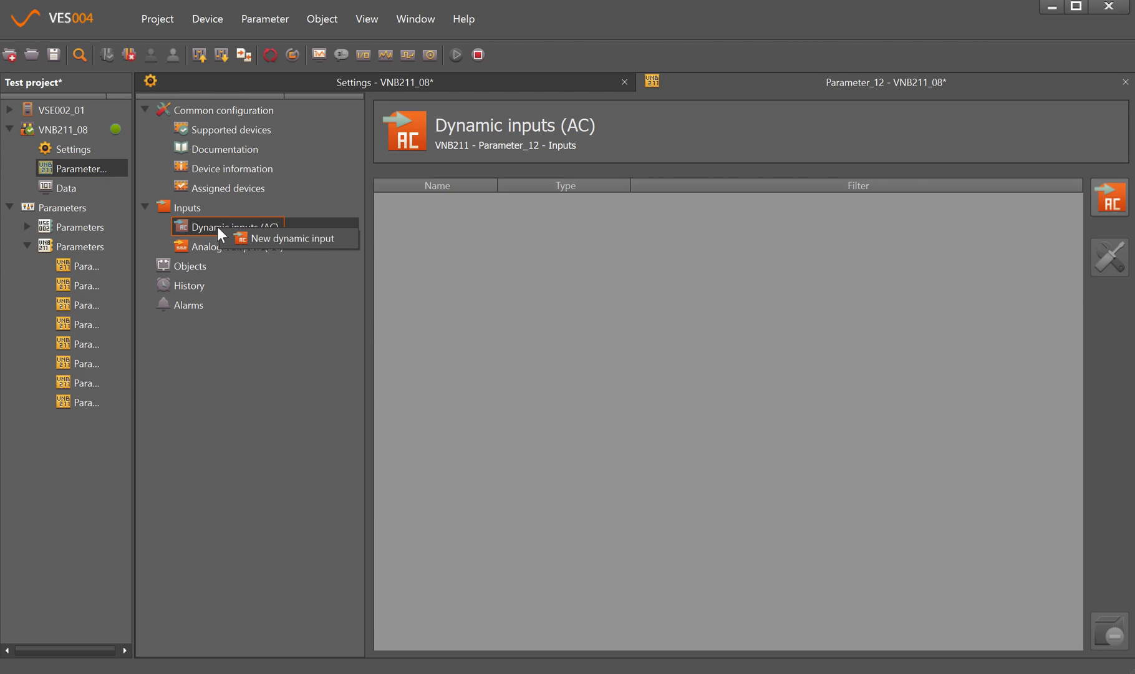
pyautogui.click(307, 238)
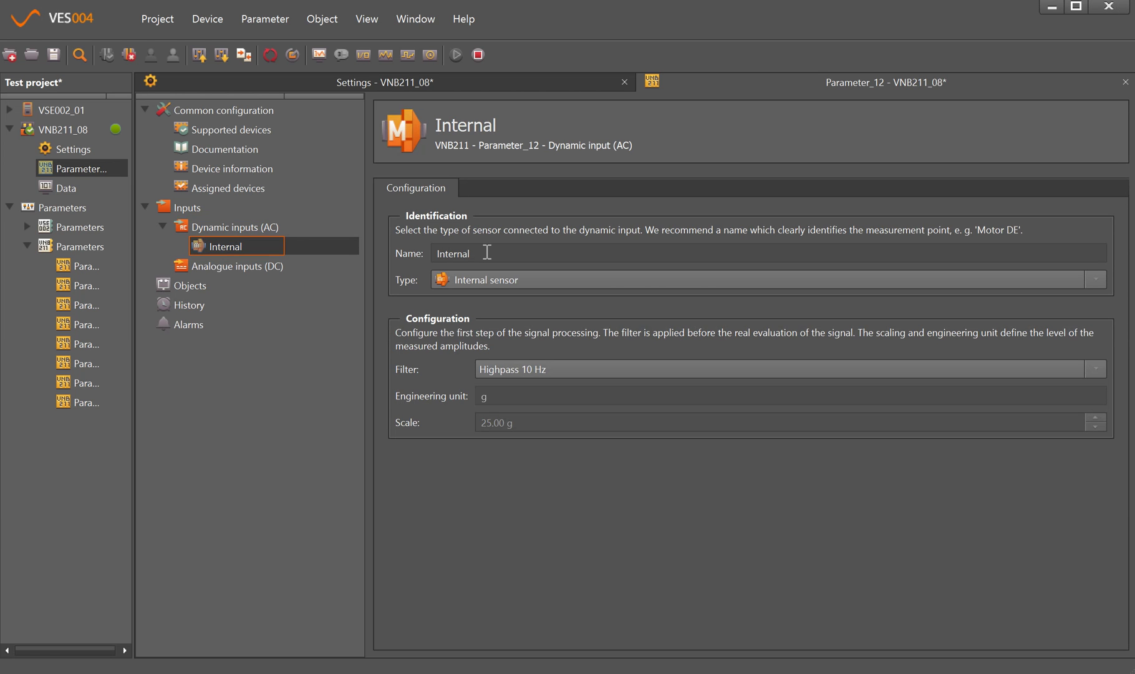
pyautogui.click(470, 253)
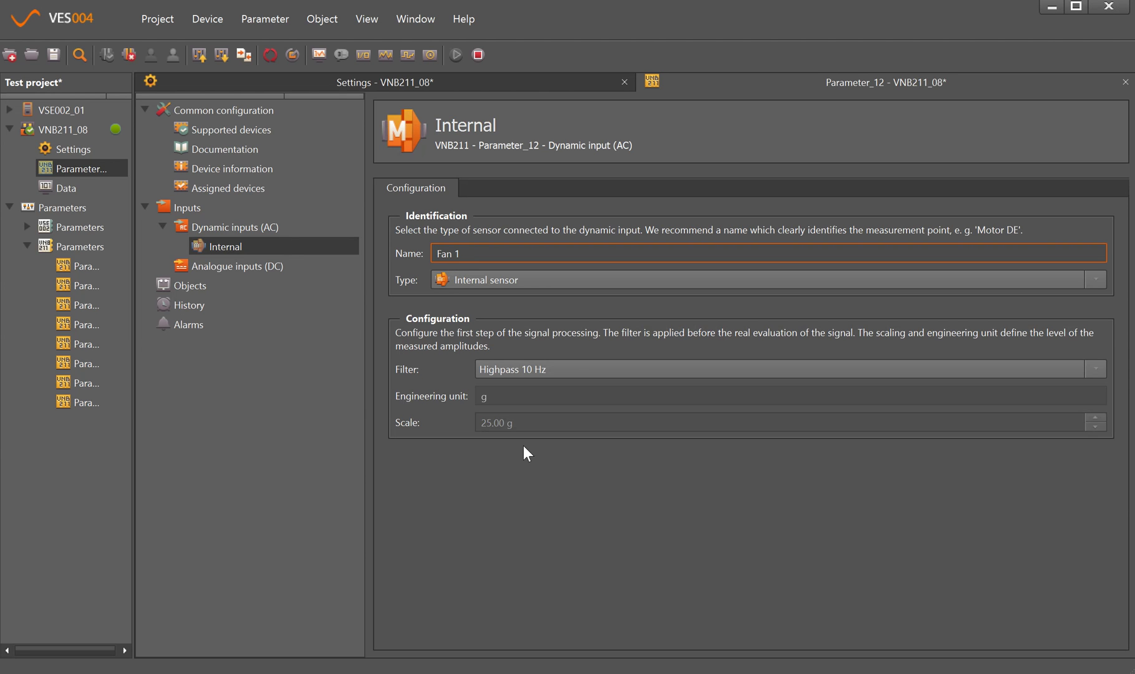
pyautogui.press('Return')
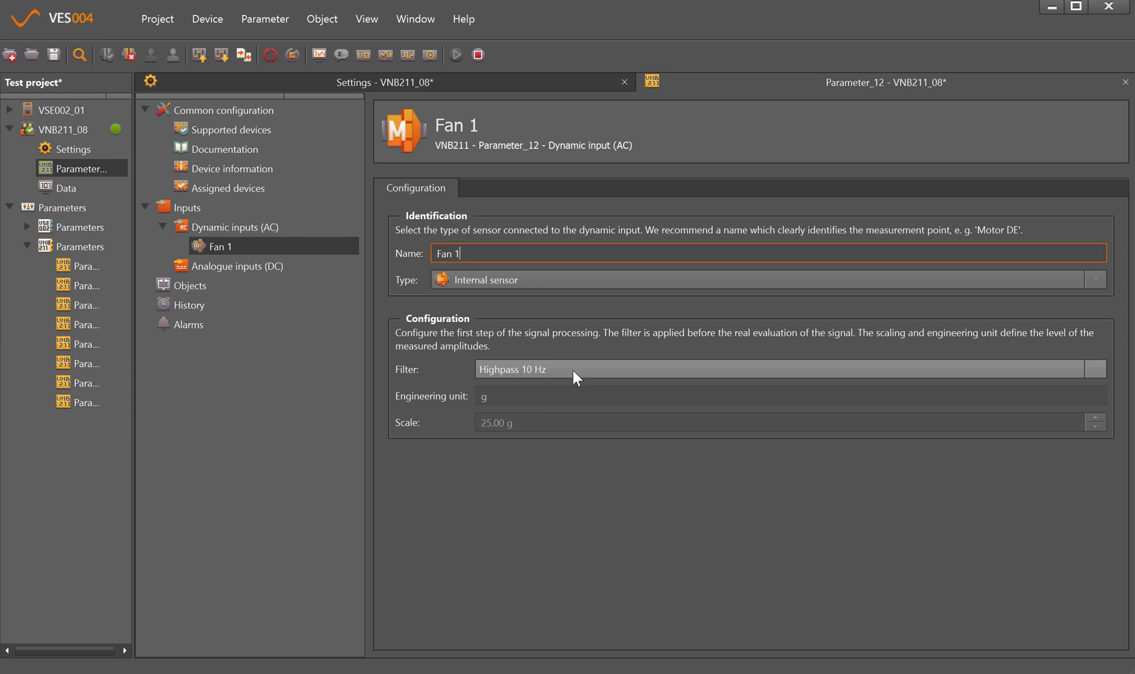
pyautogui.click(573, 370)
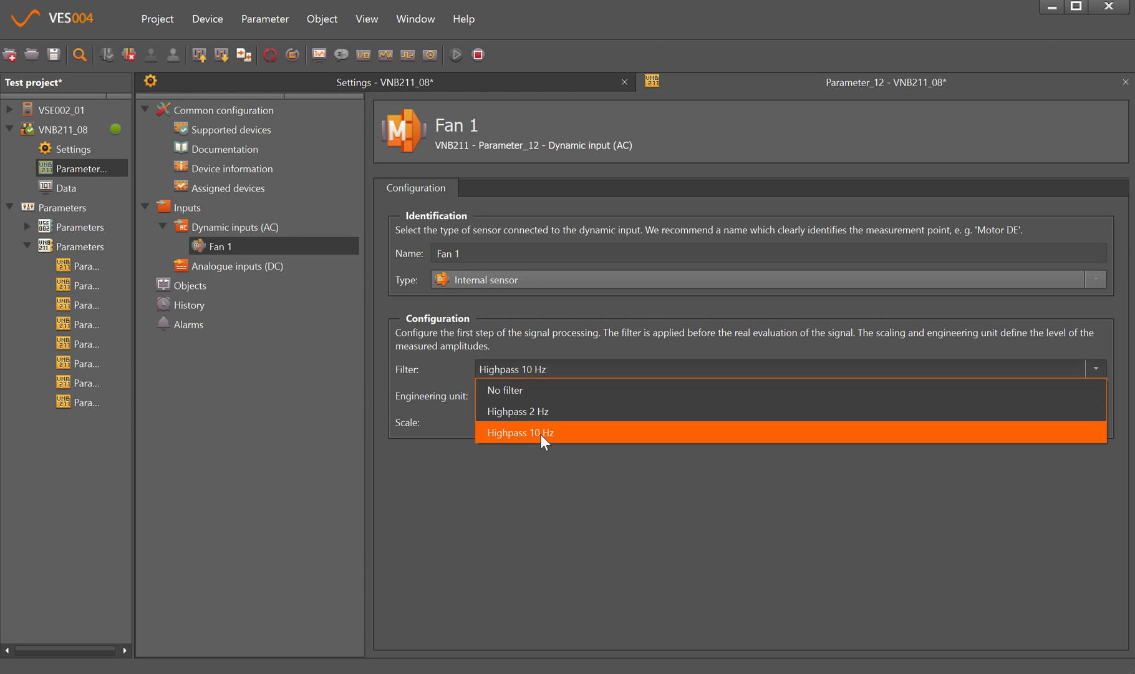
pyautogui.click(540, 434)
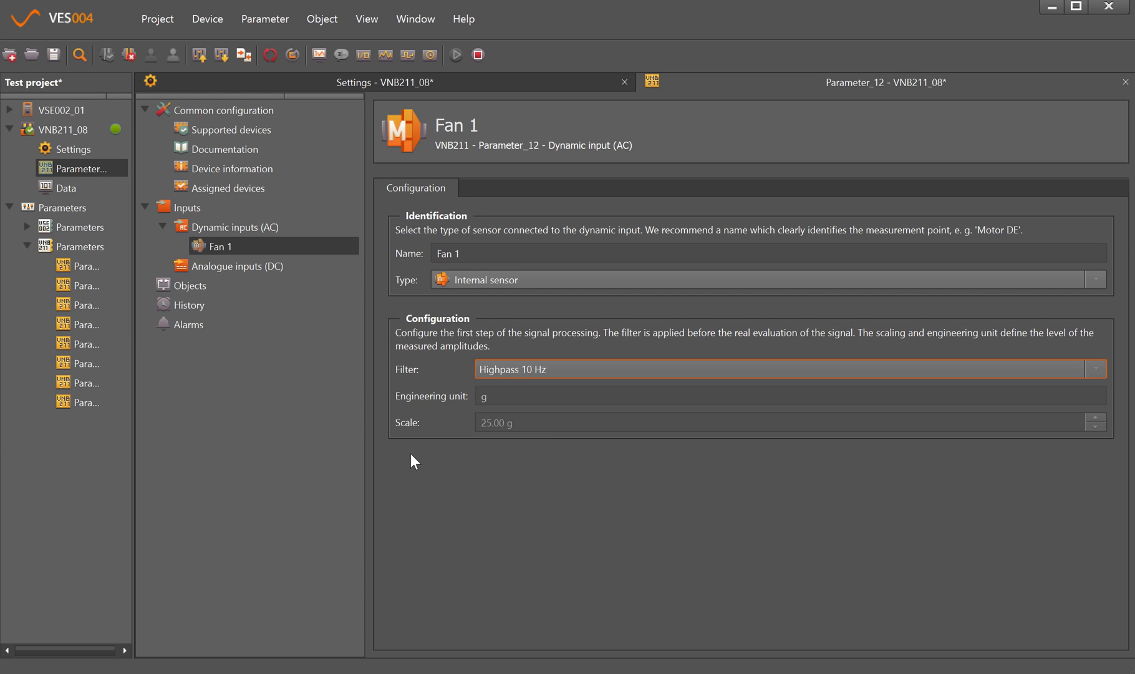
# - Add a second dynamic input, a VNA001, and rename it Fan 2
pyautogui.rightClick(223, 230)
pyautogui.click(268, 240)
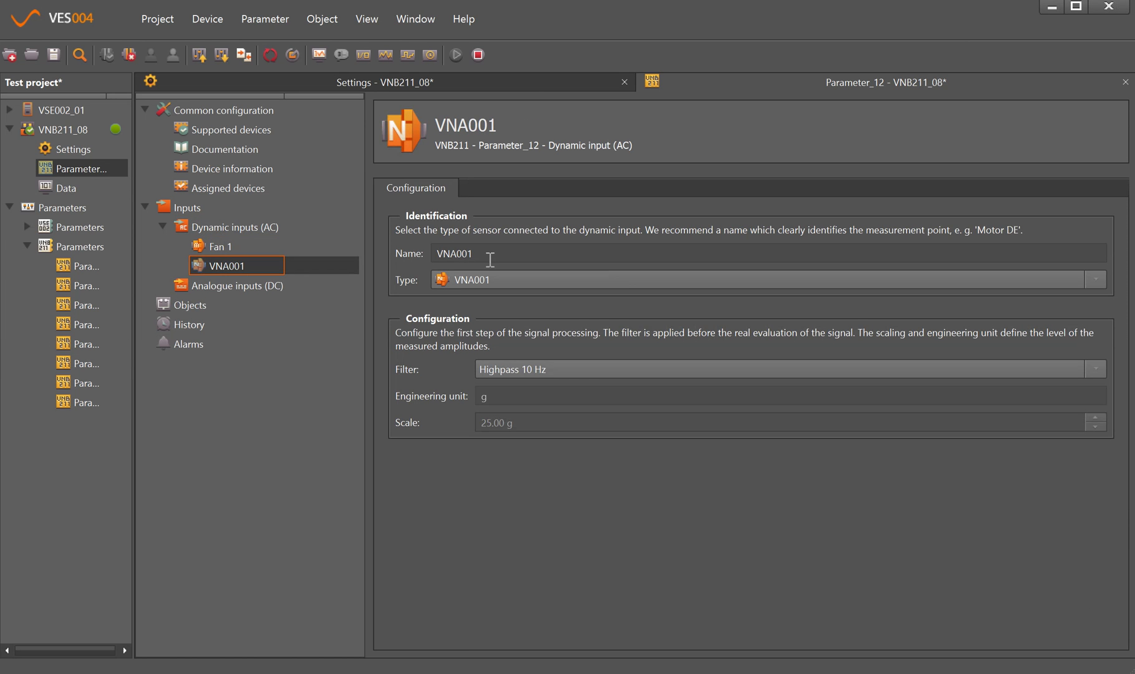
pyautogui.moveTo(490, 260); pyautogui.dragTo(427, 253)
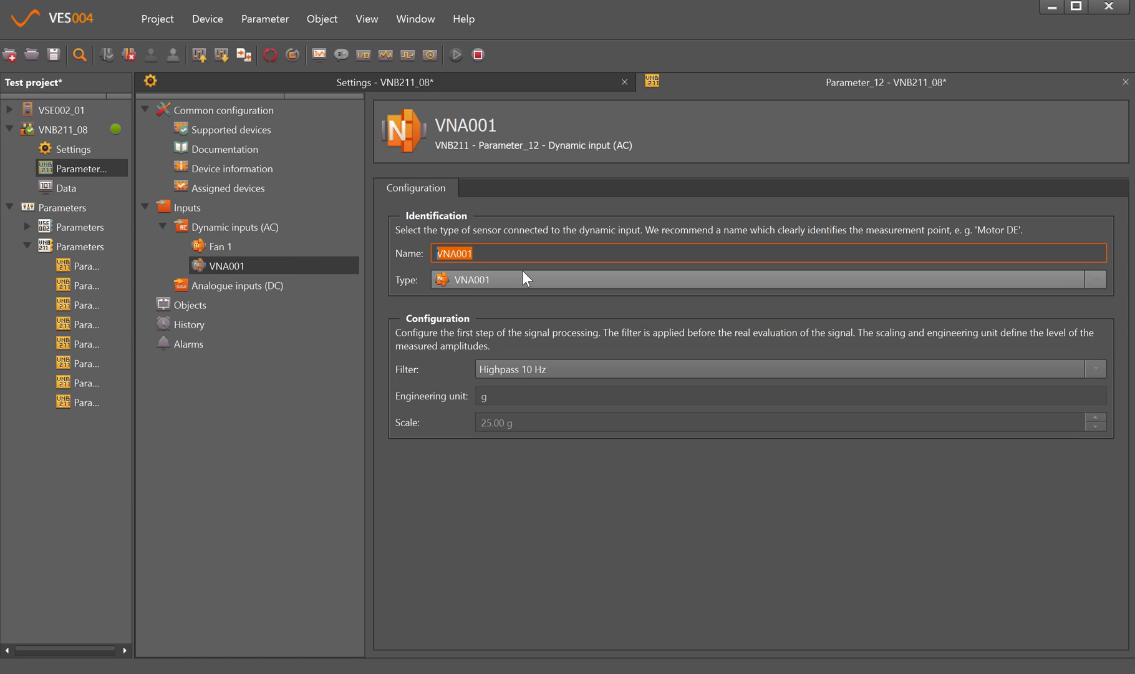
pyautogui.write('Fan 2')
pyautogui.click(252, 444)
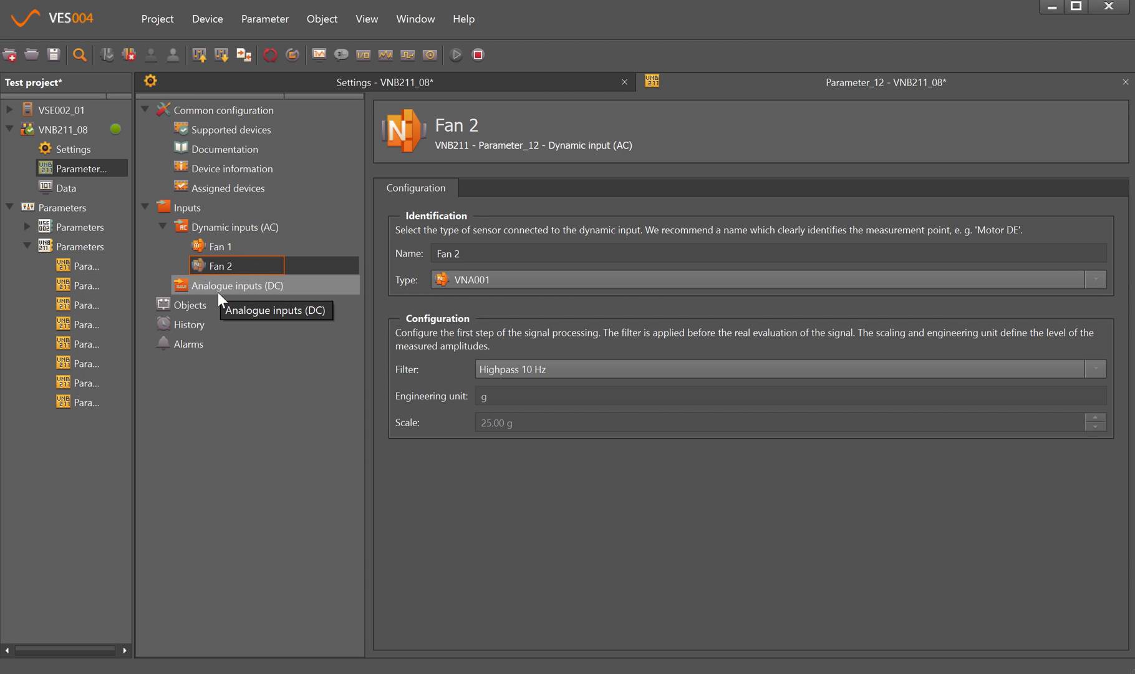
# - Create a v-RMS (time domain) object named Fan1_v_RMS_Time_U1 and show its processing settings
pyautogui.rightClick(194, 306)
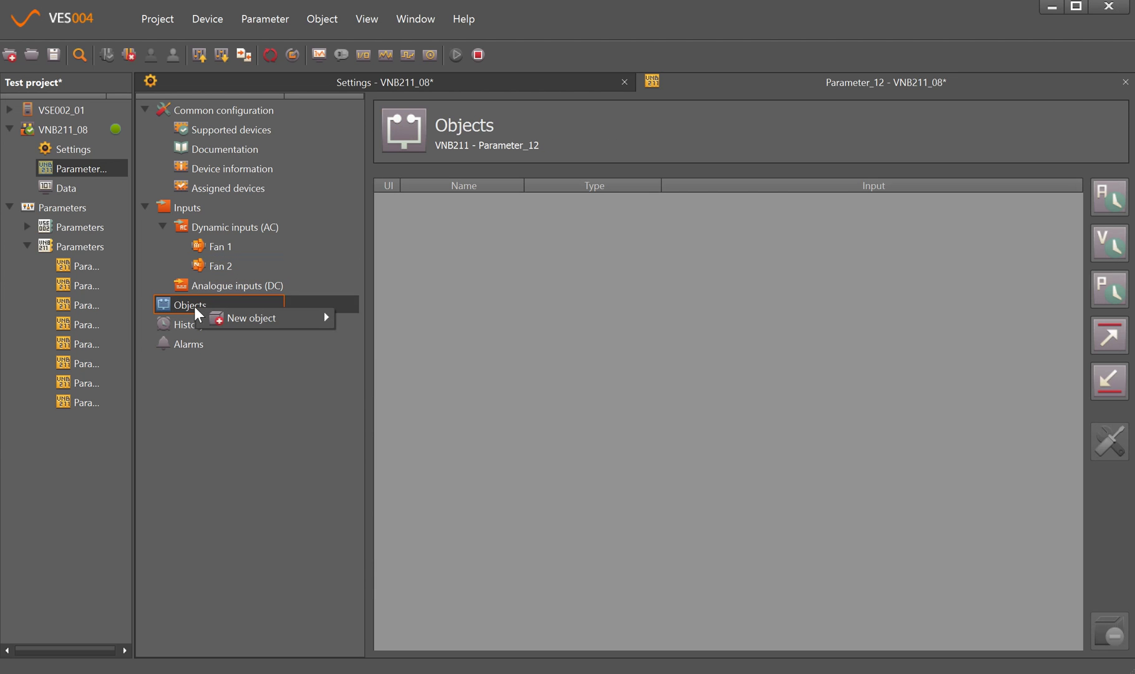
pyautogui.moveTo(310, 315)
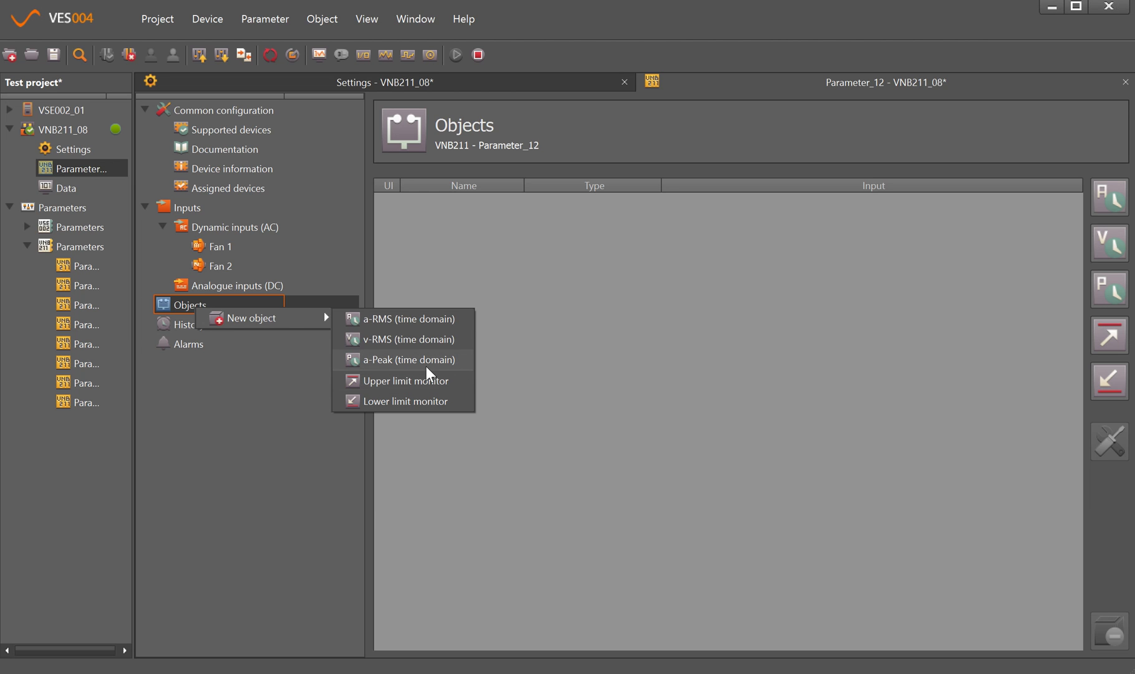
pyautogui.click(416, 344)
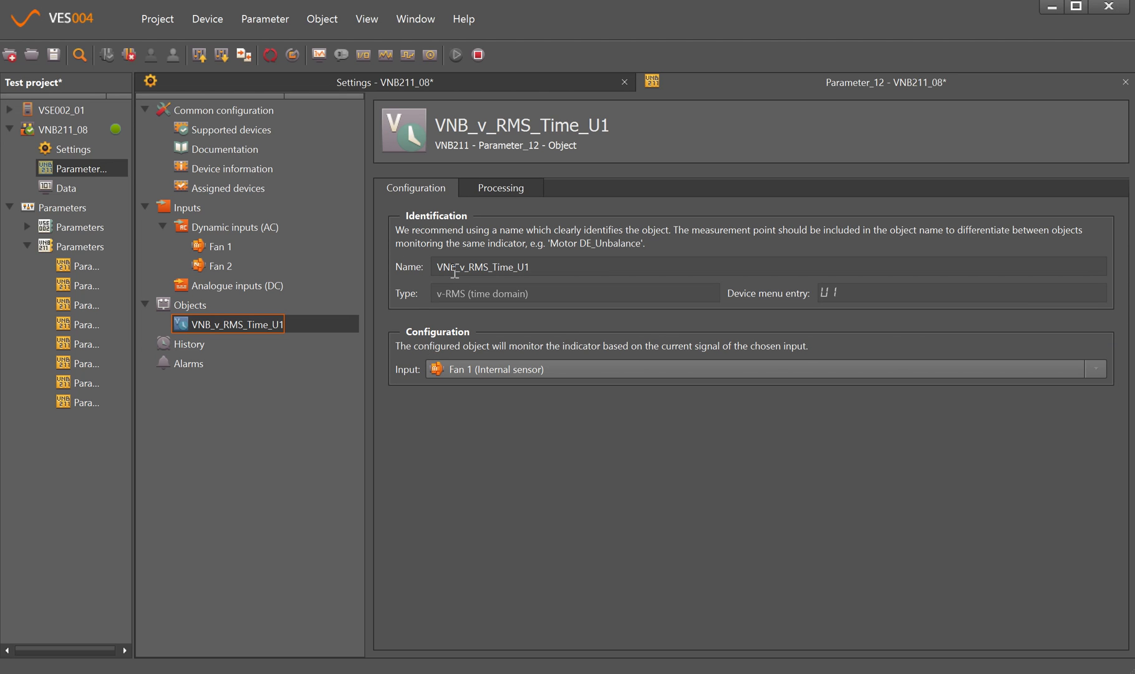
pyautogui.moveTo(452, 270); pyautogui.dragTo(430, 268)
pyautogui.press('BackSpace')
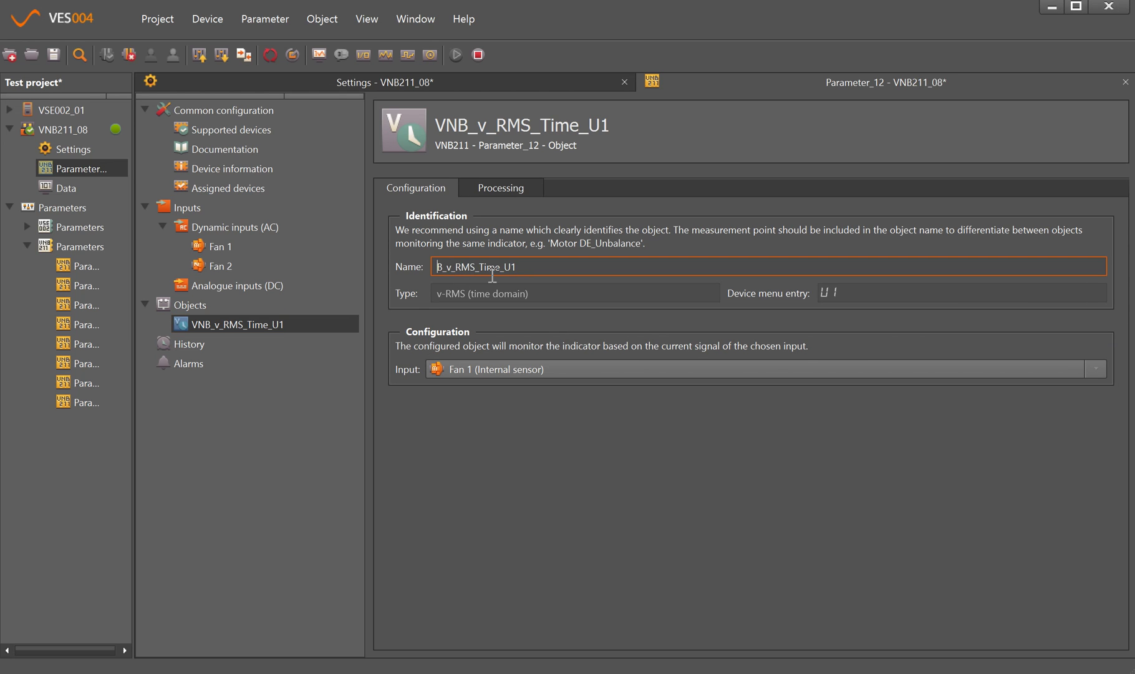
pyautogui.press('Delete')
pyautogui.write('Fan1')
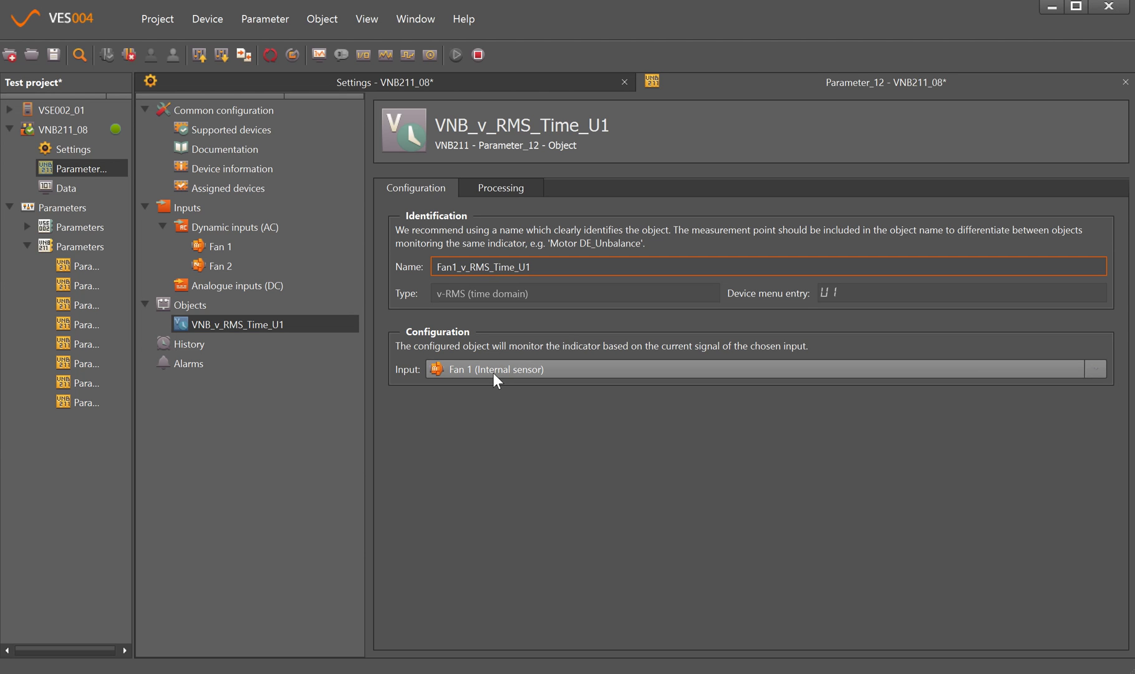
pyautogui.click(504, 195)
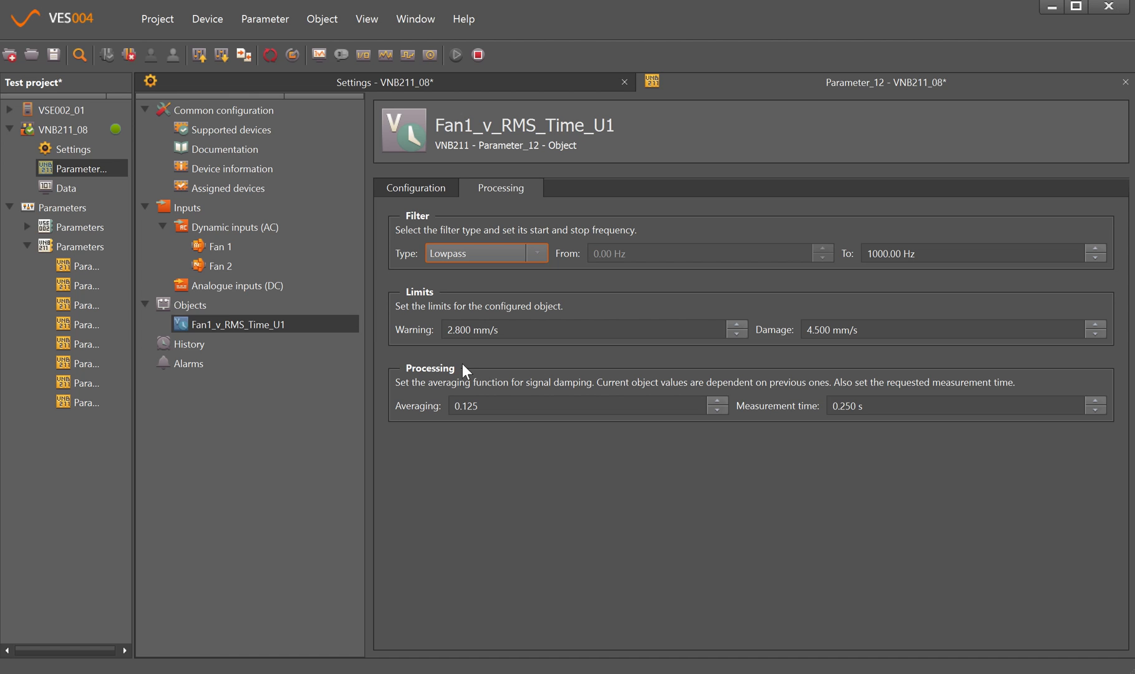
# - Create an a-Peak (time domain) object named Fan 1_a_Peak_Time_U2 and show its processing settings
pyautogui.rightClick(216, 305)
pyautogui.moveTo(304, 318)
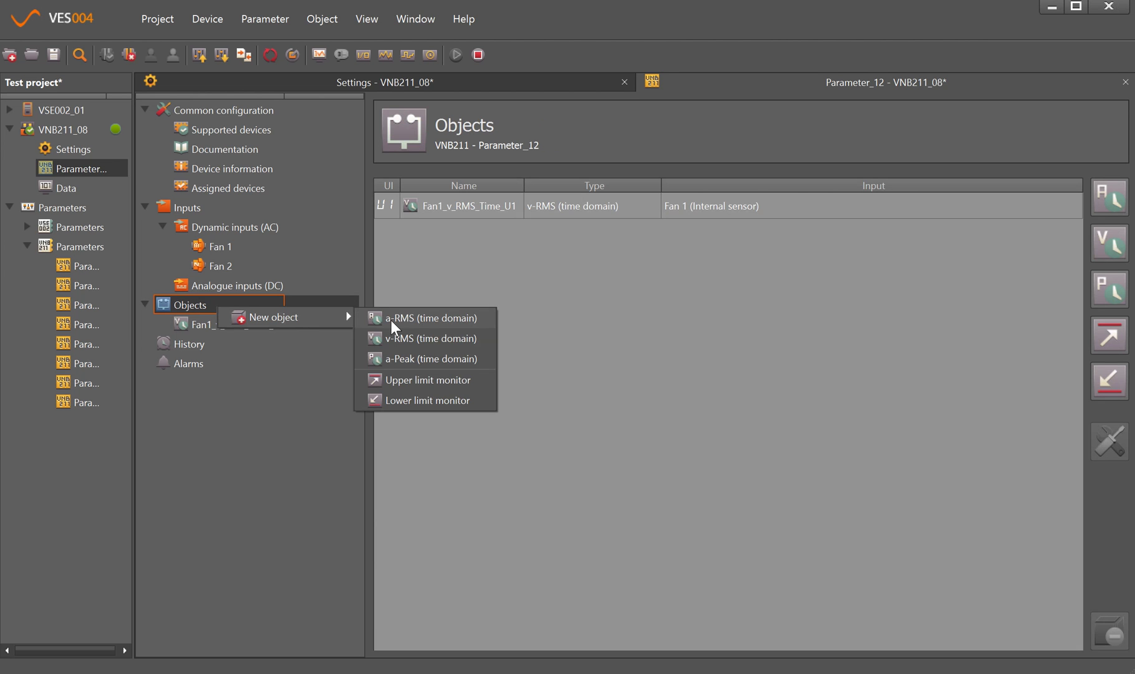
pyautogui.click(410, 359)
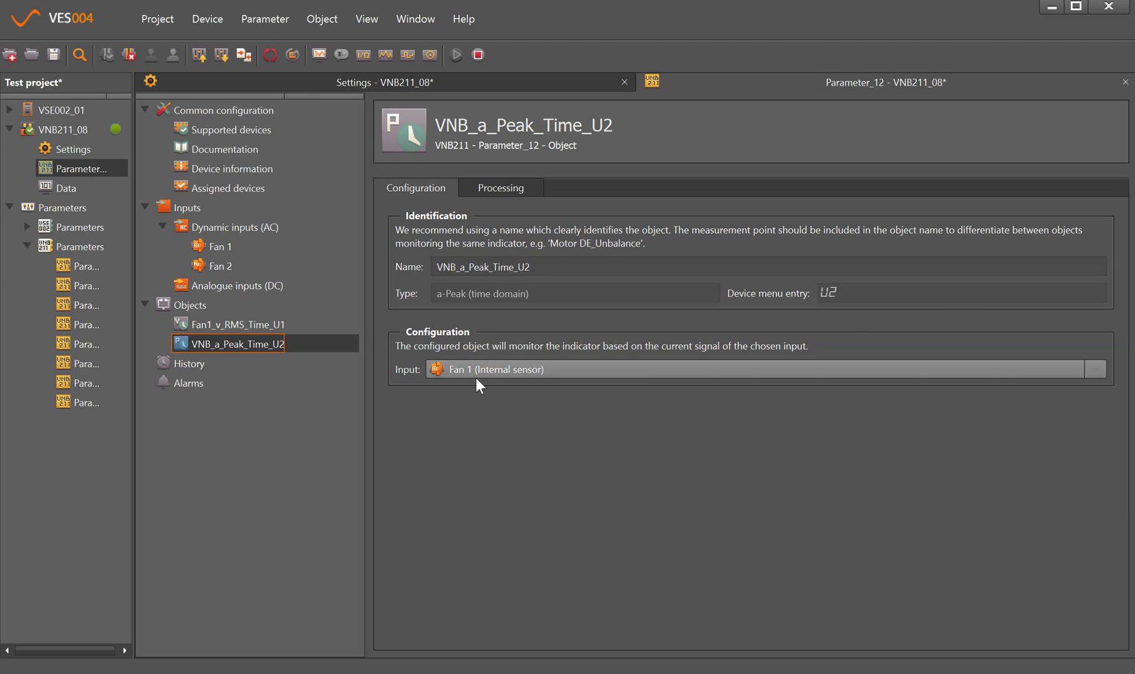
pyautogui.doubleClick(455, 267)
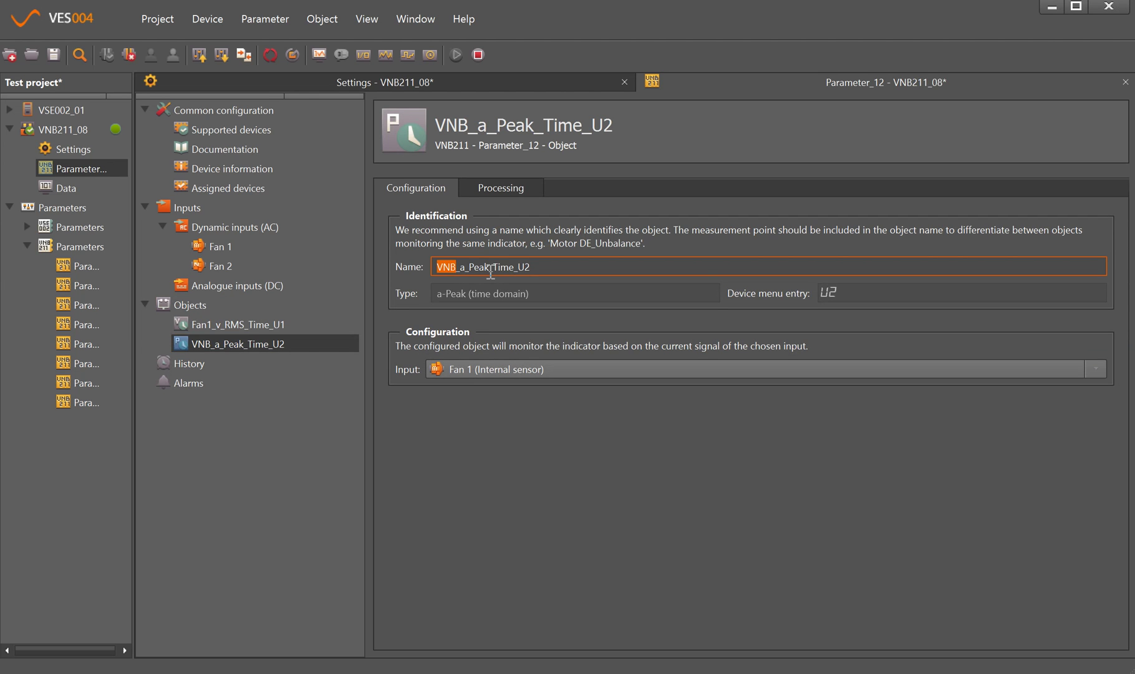
pyautogui.write('Fan 1')
pyautogui.click(500, 186)
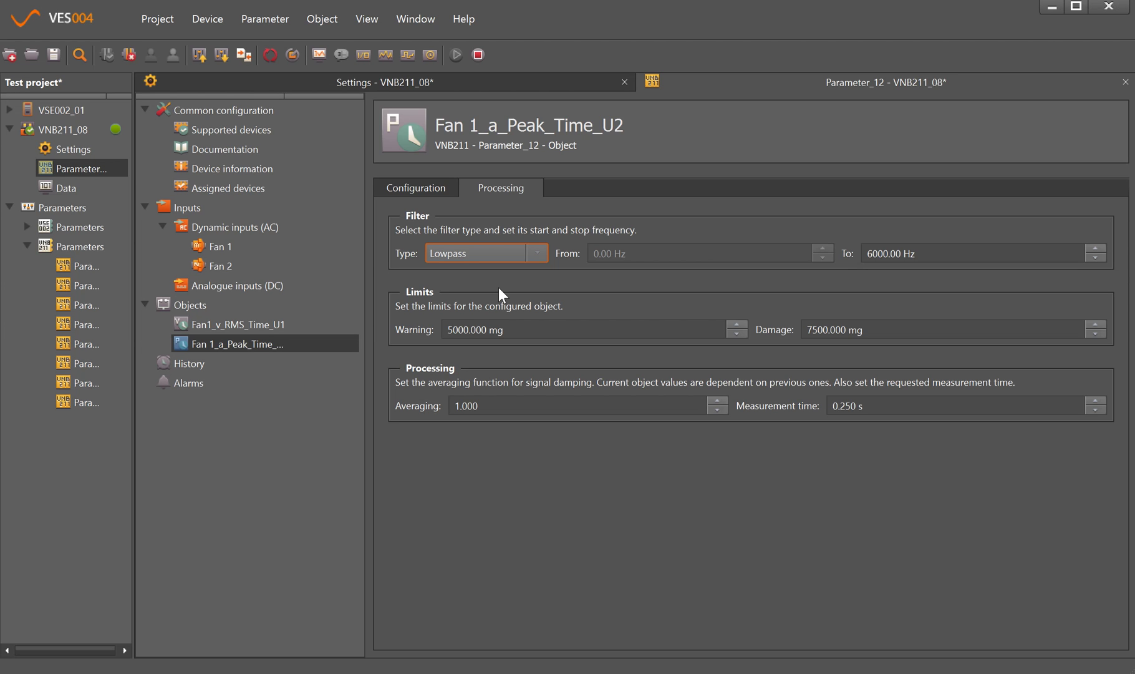
# - Try highpass and bandpass filters, return to Lowpass 6000 Hz, and review the warning and damage limits
pyautogui.click(536, 253)
pyautogui.click(449, 283)
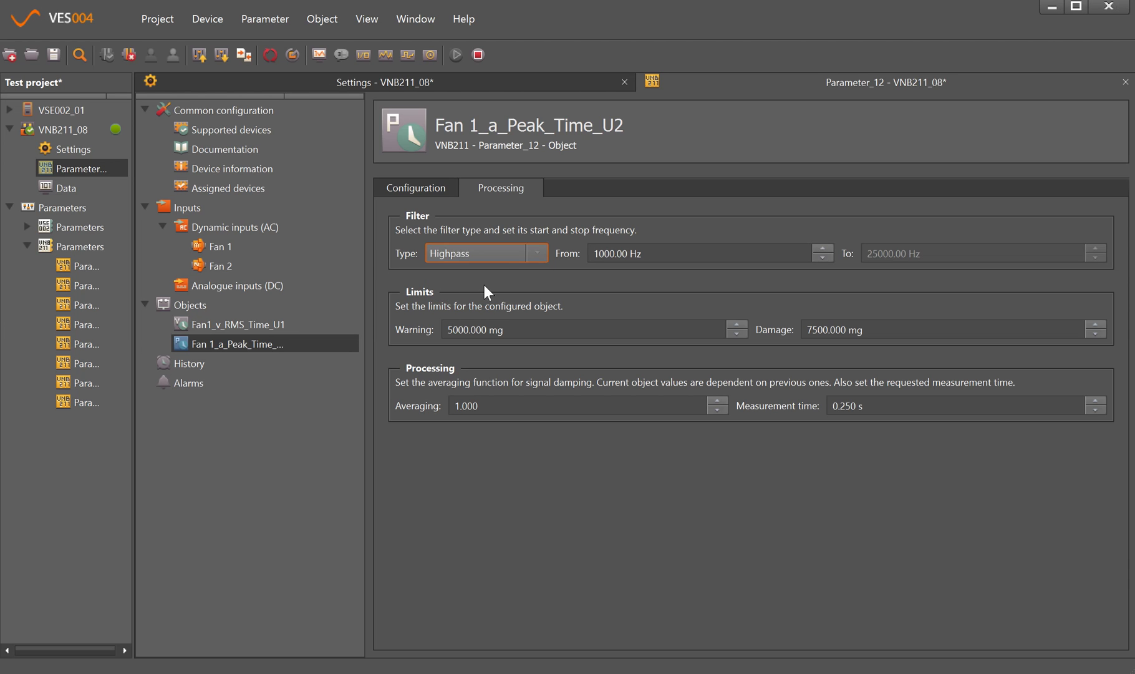
pyautogui.click(509, 262)
pyautogui.click(472, 298)
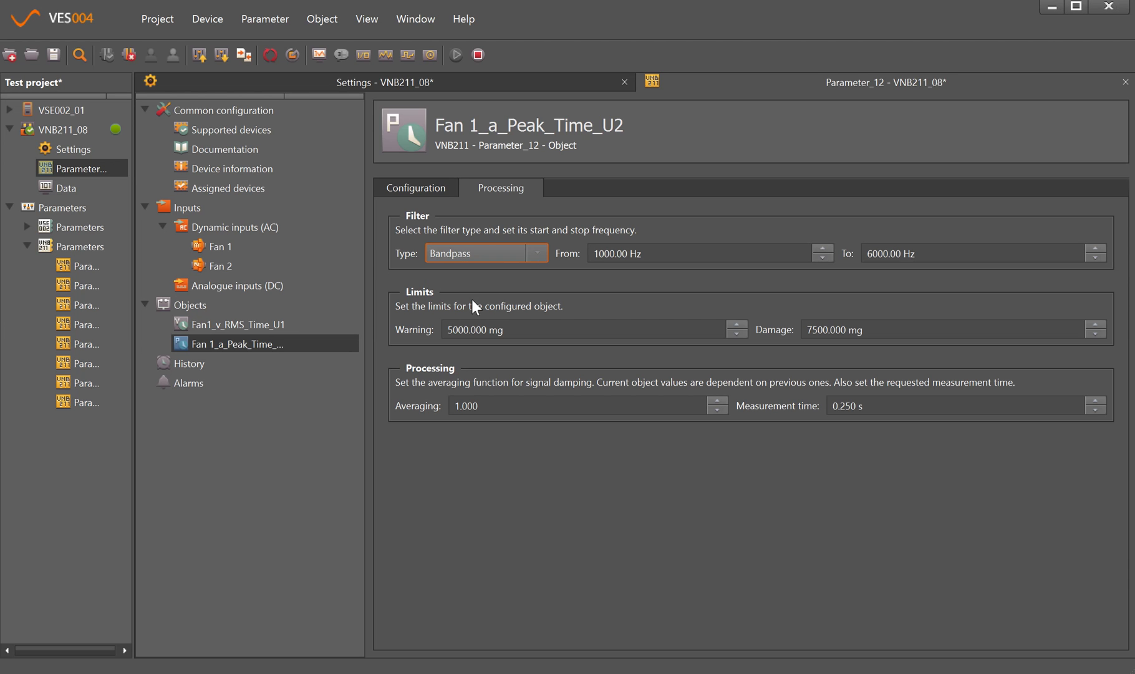
pyautogui.click(537, 253)
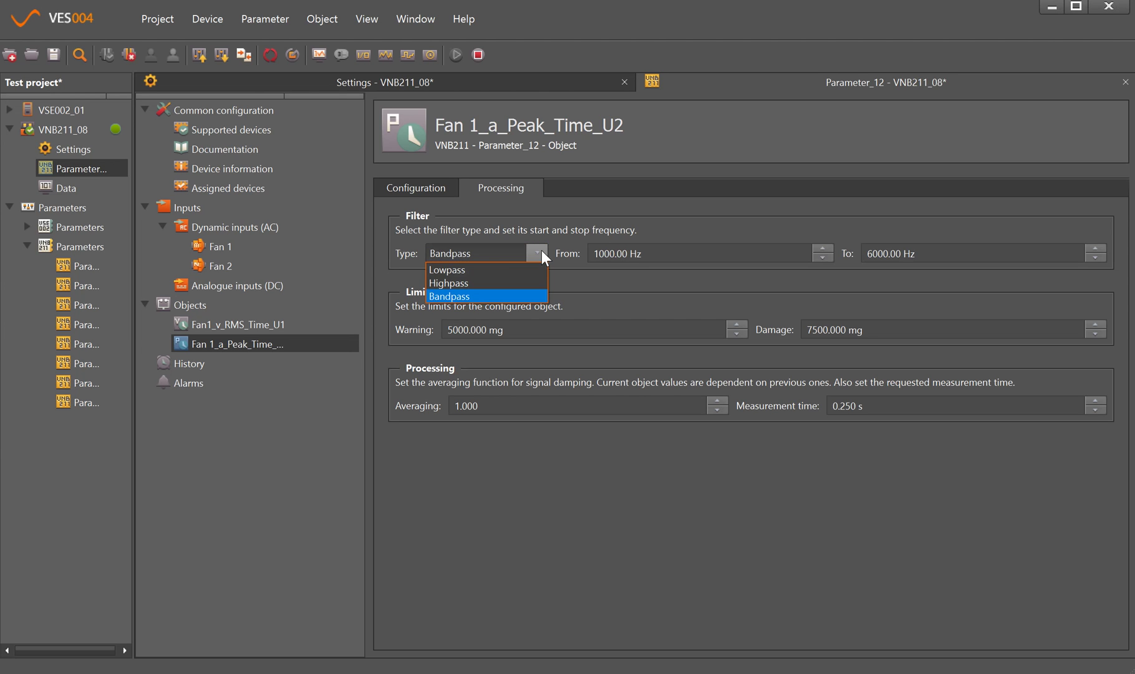
pyautogui.click(477, 271)
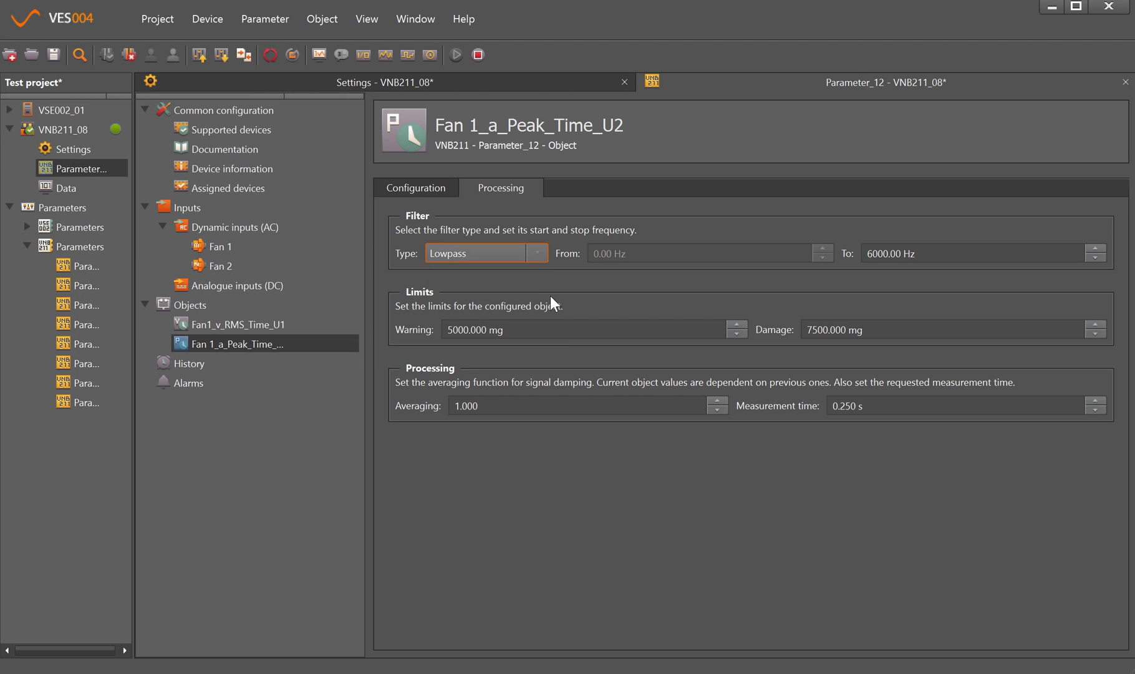
pyautogui.click(449, 334)
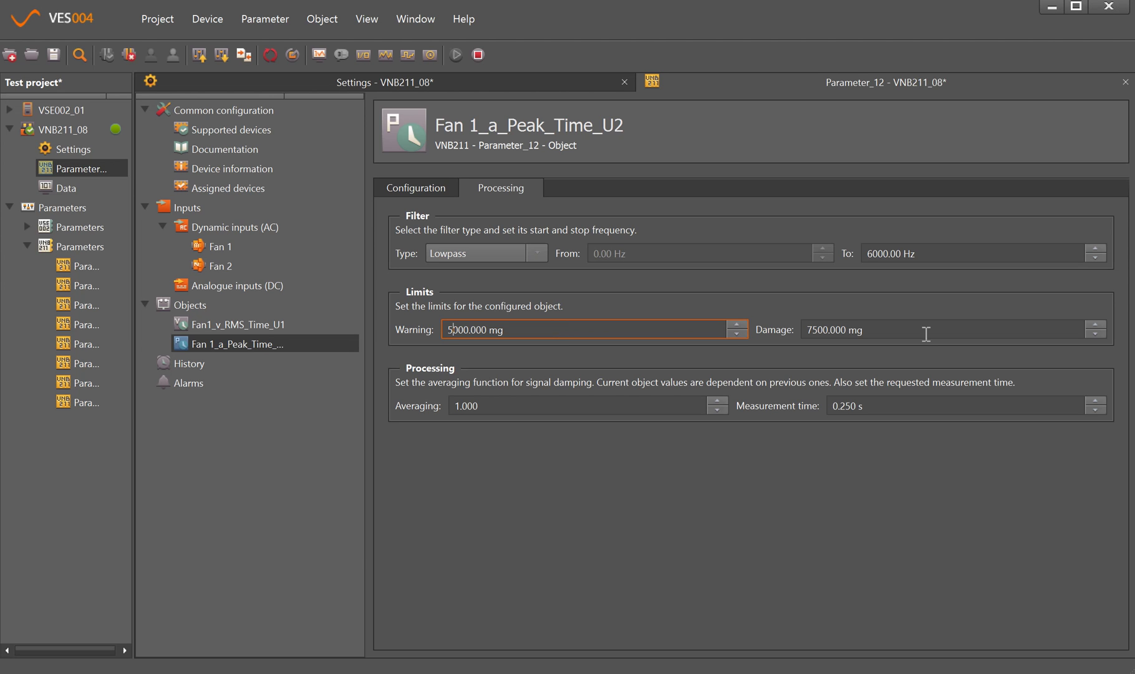
pyautogui.moveTo(823, 330); pyautogui.dragTo(792, 330)
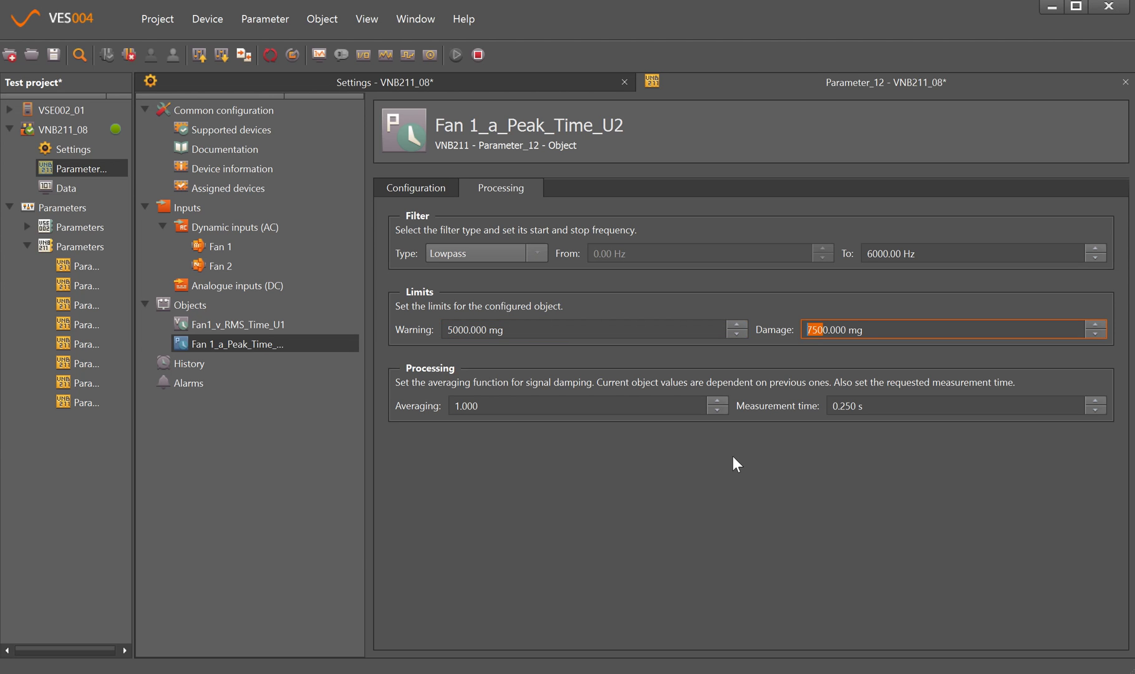
# - Create a v-RMS object for Fan 2 named Fan 2_v_RMS_Time_EU1
pyautogui.rightClick(191, 307)
pyautogui.moveTo(285, 317)
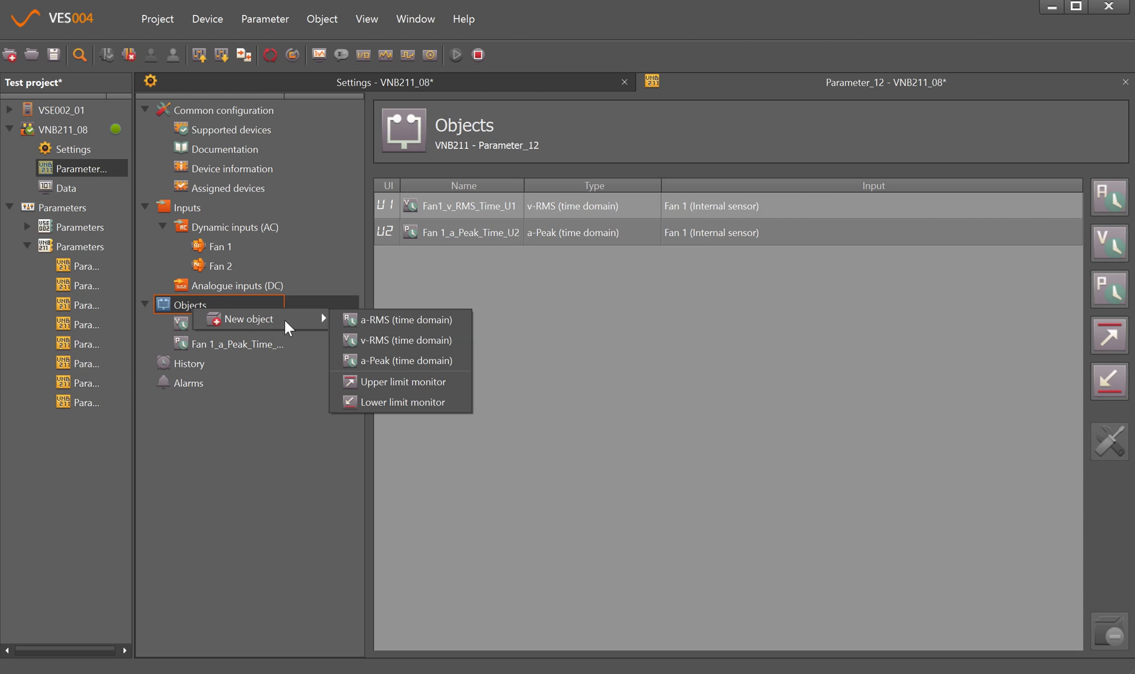
pyautogui.click(430, 339)
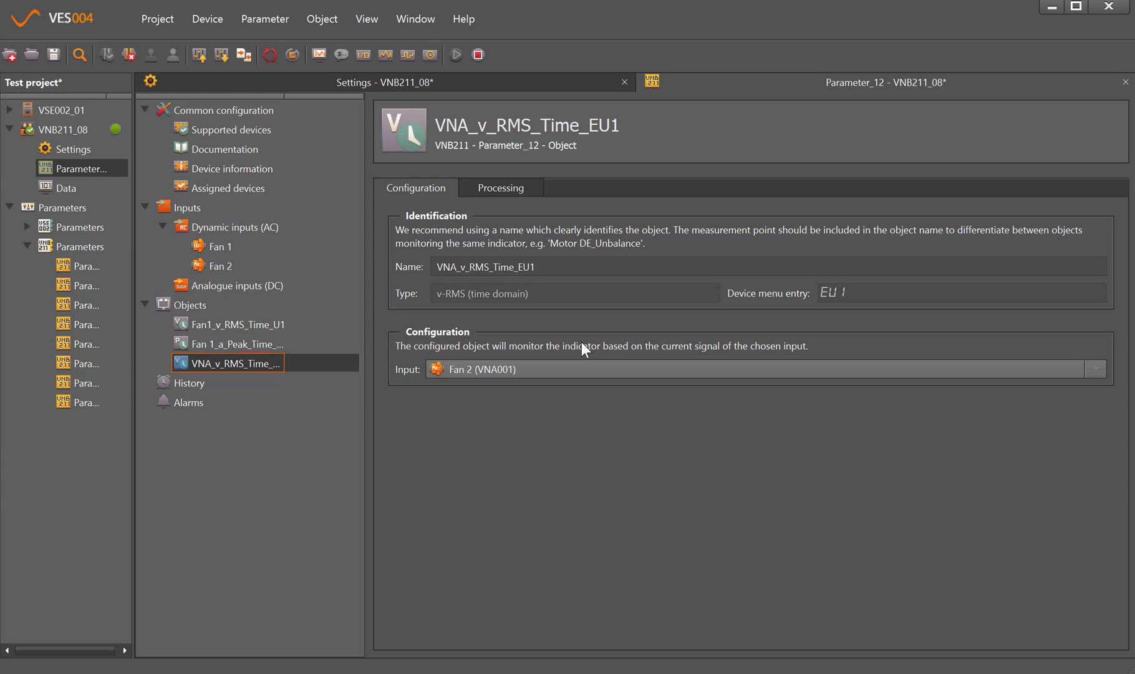
pyautogui.doubleClick(450, 276)
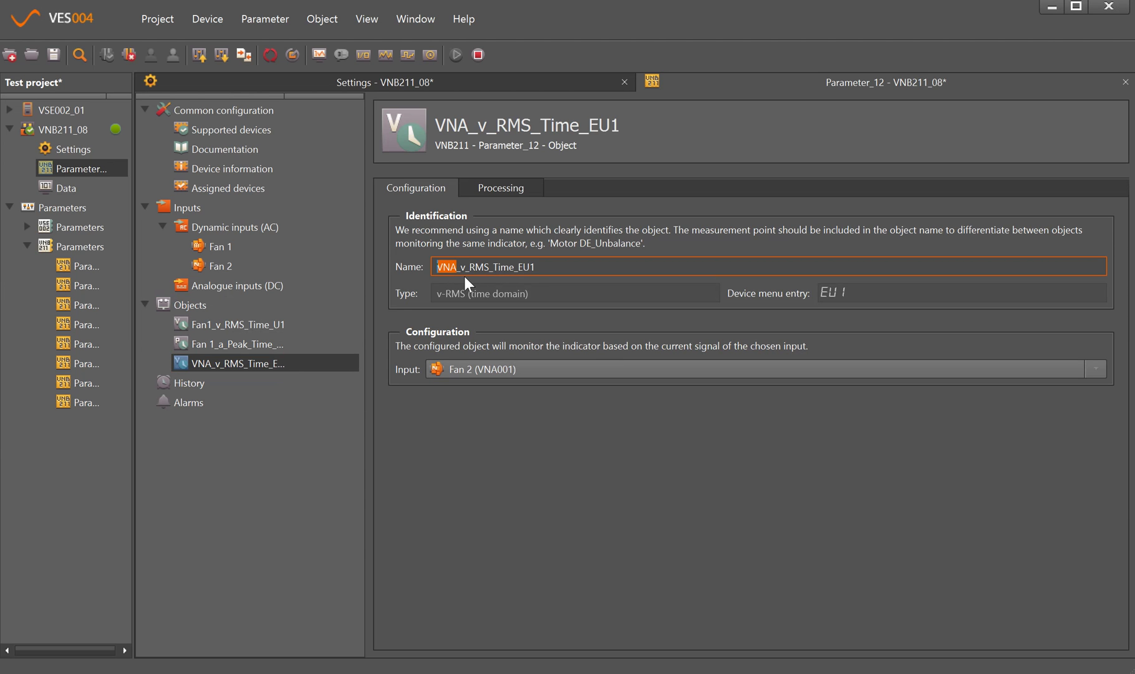
pyautogui.write('Fan 2')
# - Create an a-Peak object for Fan 2 named Fan 2_a_Peak_Time_EU2
pyautogui.rightClick(198, 304)
pyautogui.moveTo(300, 314)
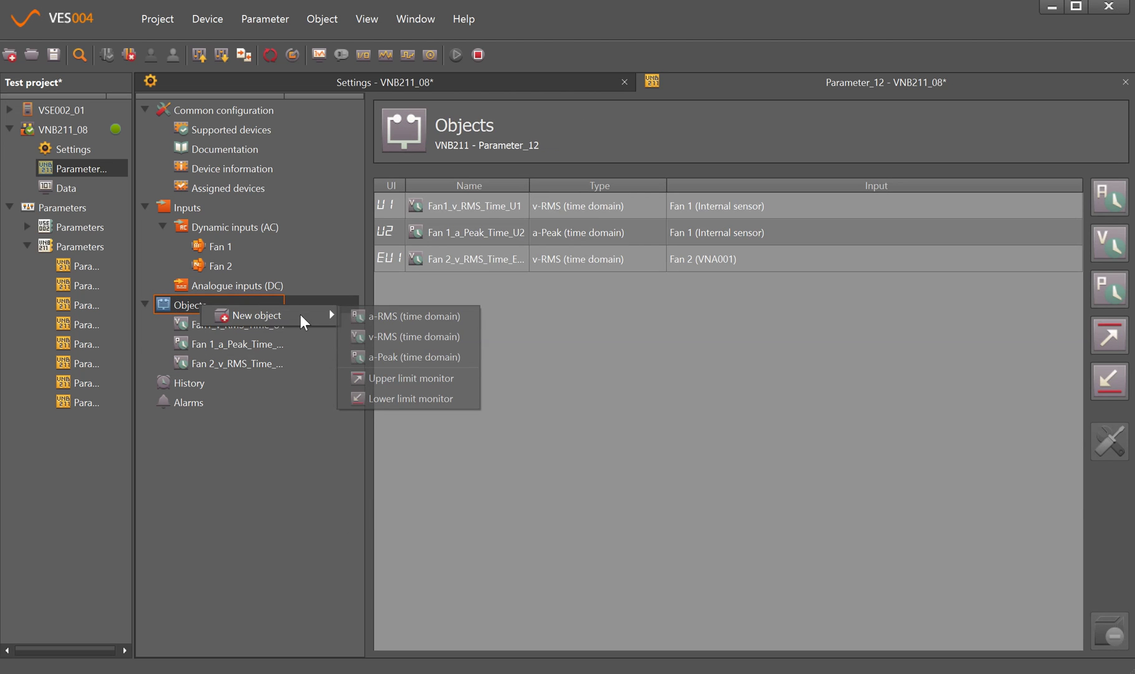
pyautogui.click(408, 357)
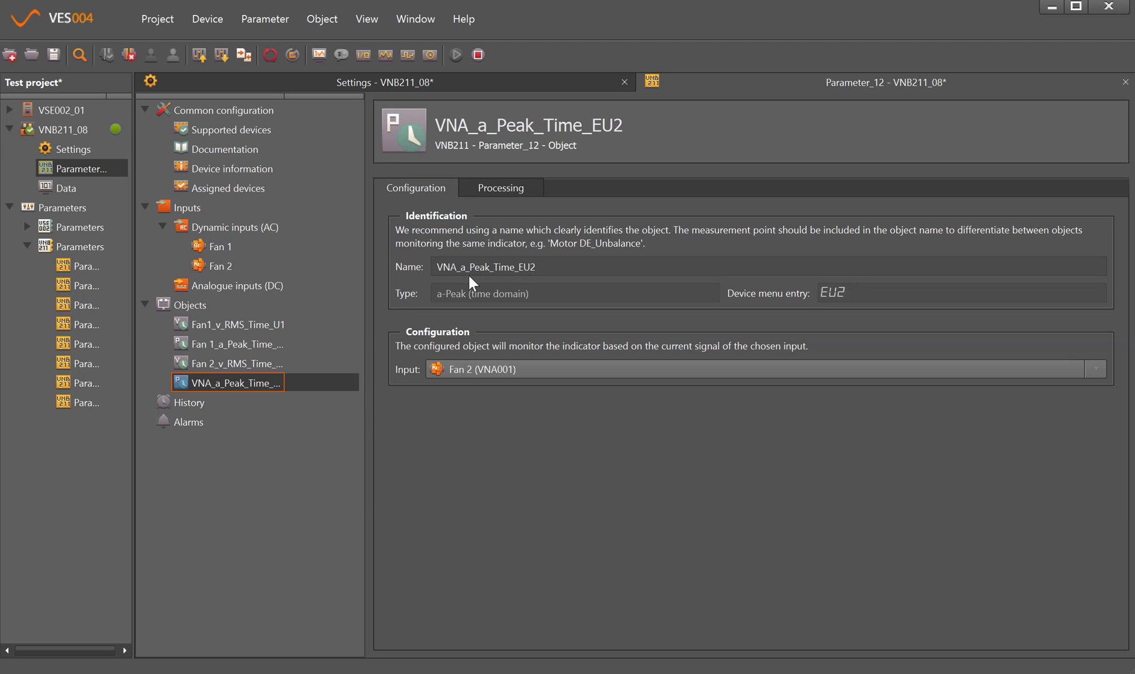
pyautogui.moveTo(456, 267); pyautogui.dragTo(429, 268)
pyautogui.write('F')
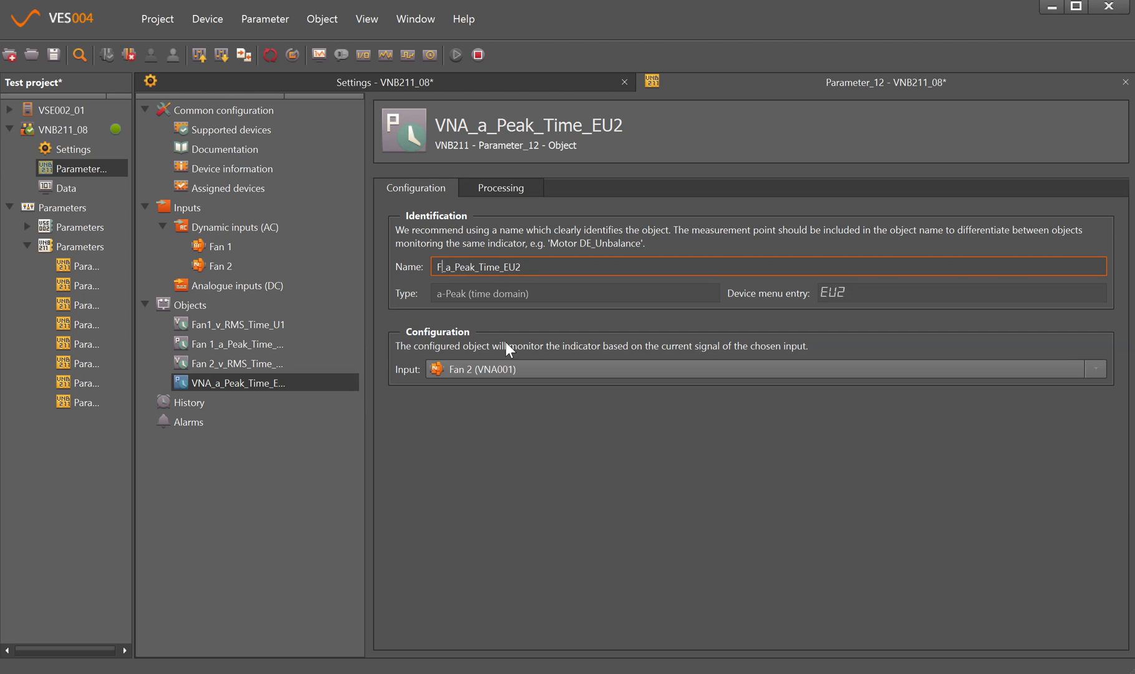
pyautogui.write('an 2')
pyautogui.press('Return')
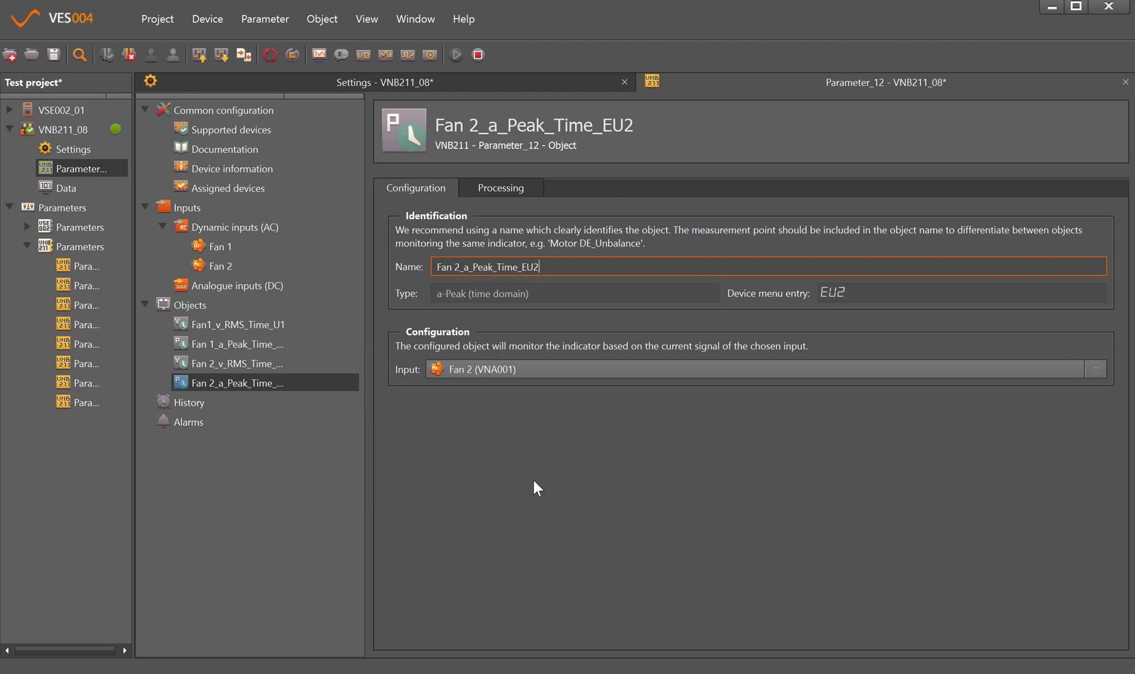
# - Set the device-wide VNB211 history interval to 2 minutes for all four objects
pyautogui.click(202, 404)
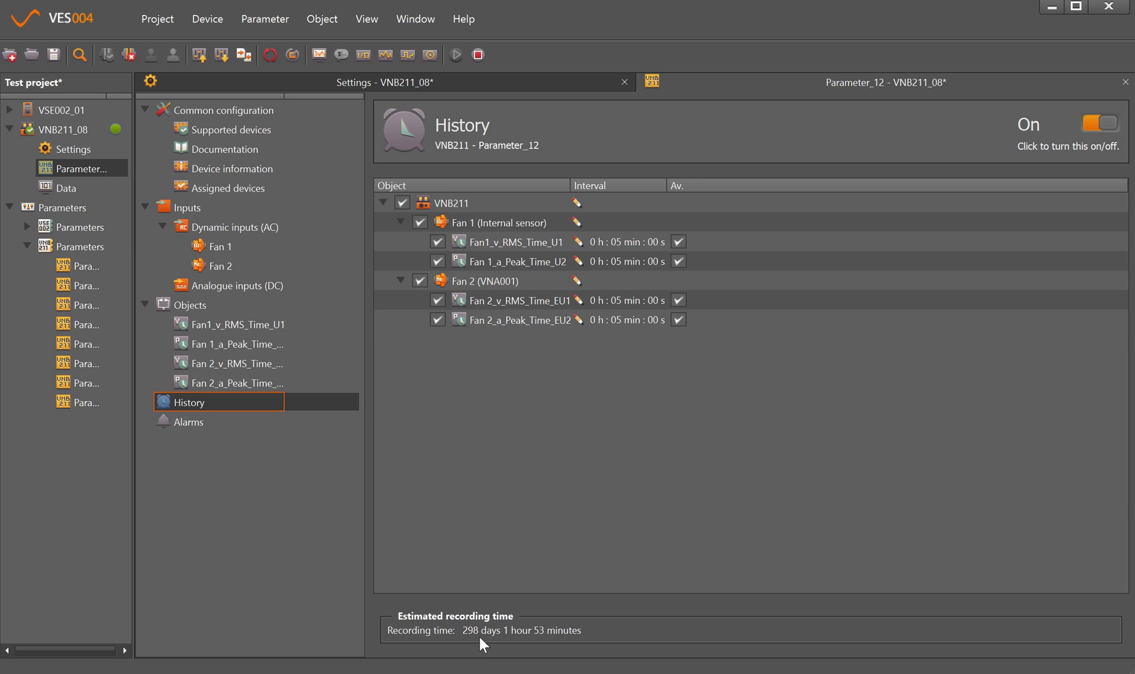
pyautogui.doubleClick(622, 240)
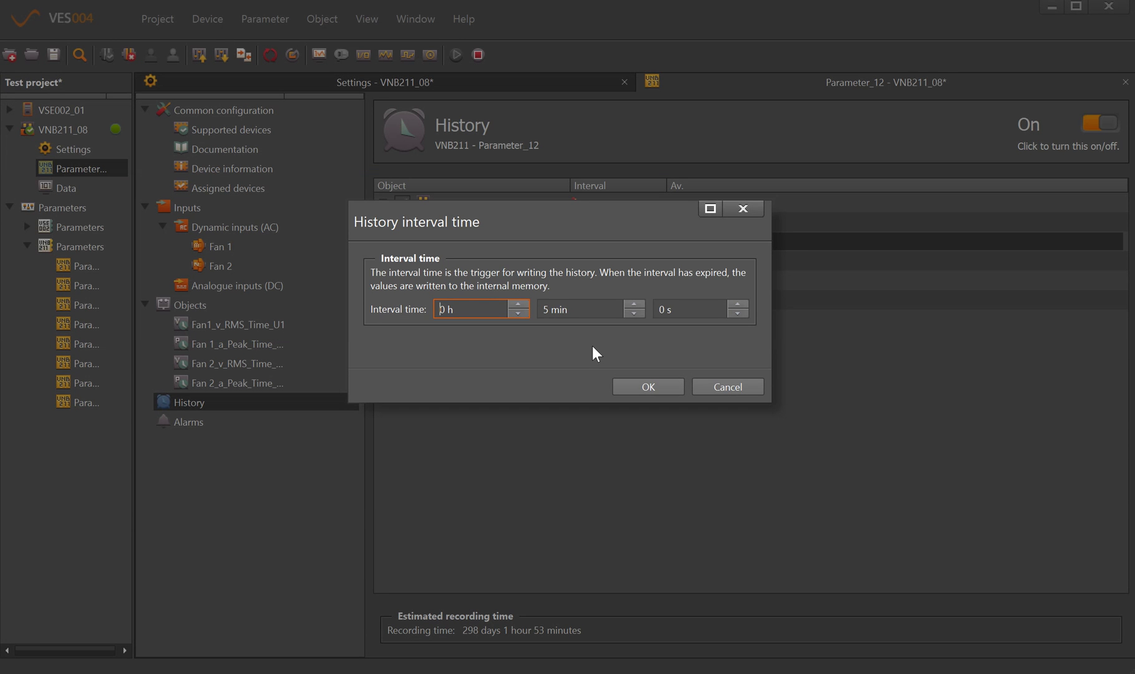
pyautogui.press('Tab')
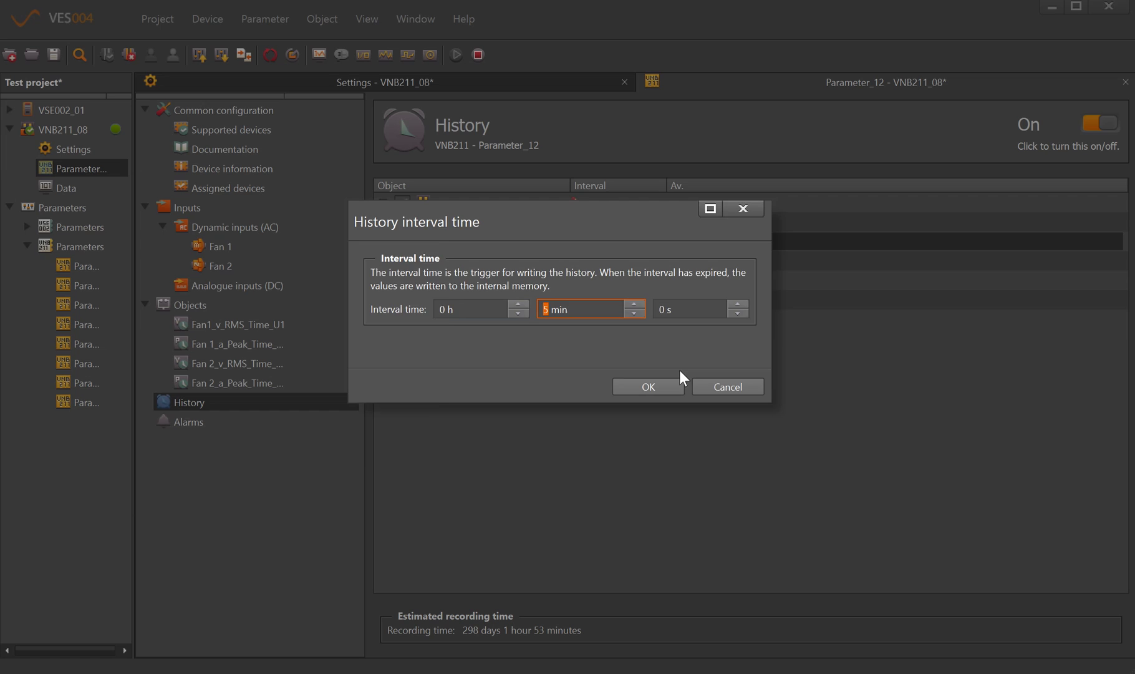
pyautogui.press('Return')
pyautogui.click(582, 202)
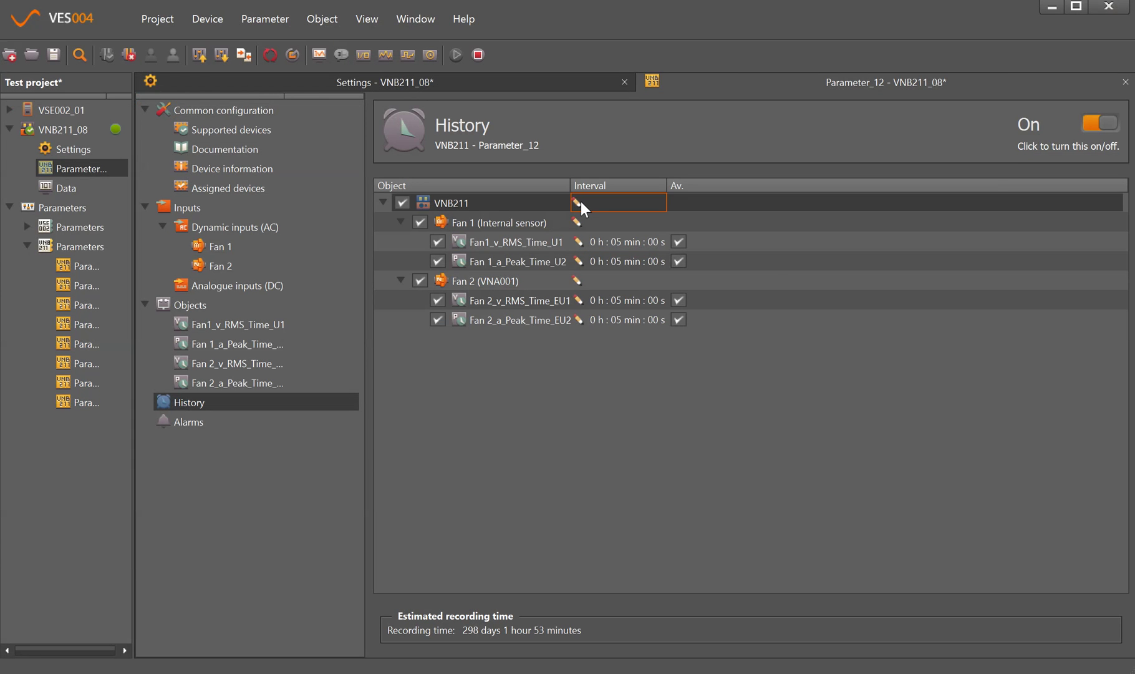
pyautogui.click(580, 201)
pyautogui.press('Tab')
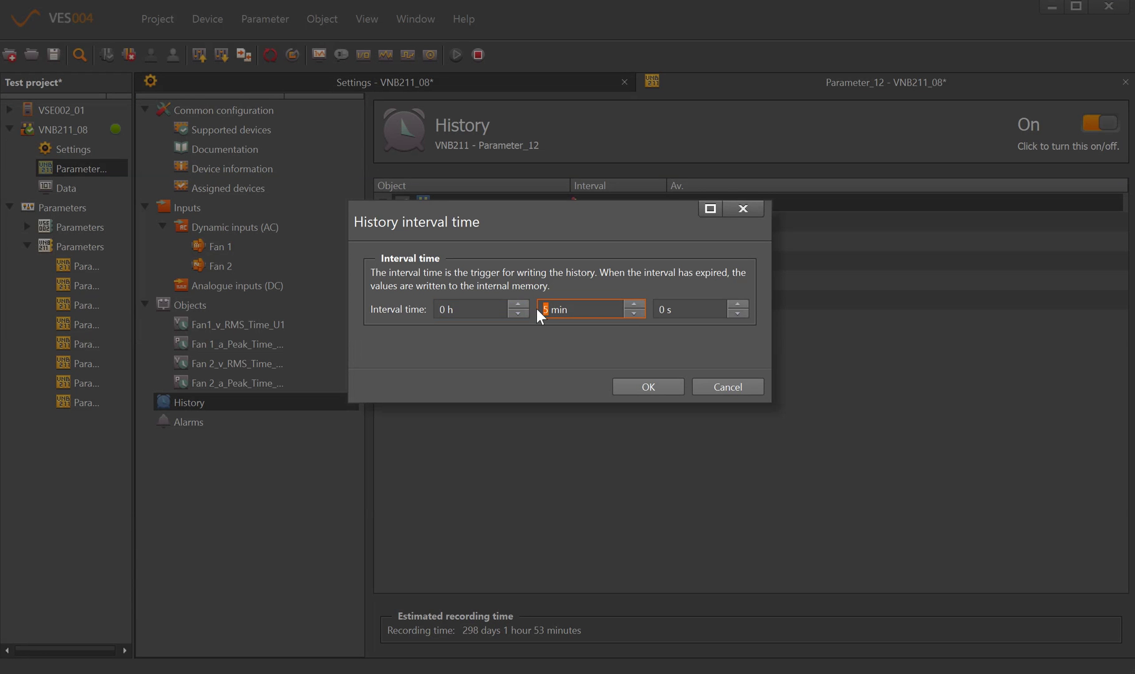
pyautogui.click(647, 386)
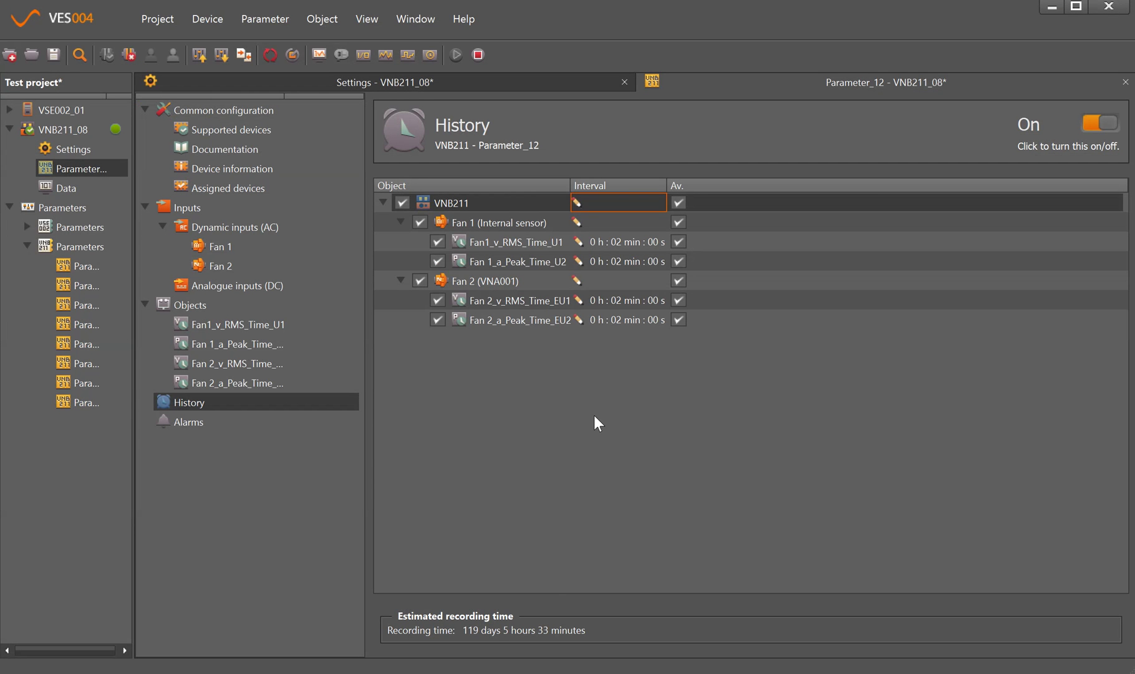
# - Add warning alarm OUT1_Warning on OUT 1 and check its source objects
pyautogui.rightClick(198, 422)
pyautogui.moveTo(243, 436)
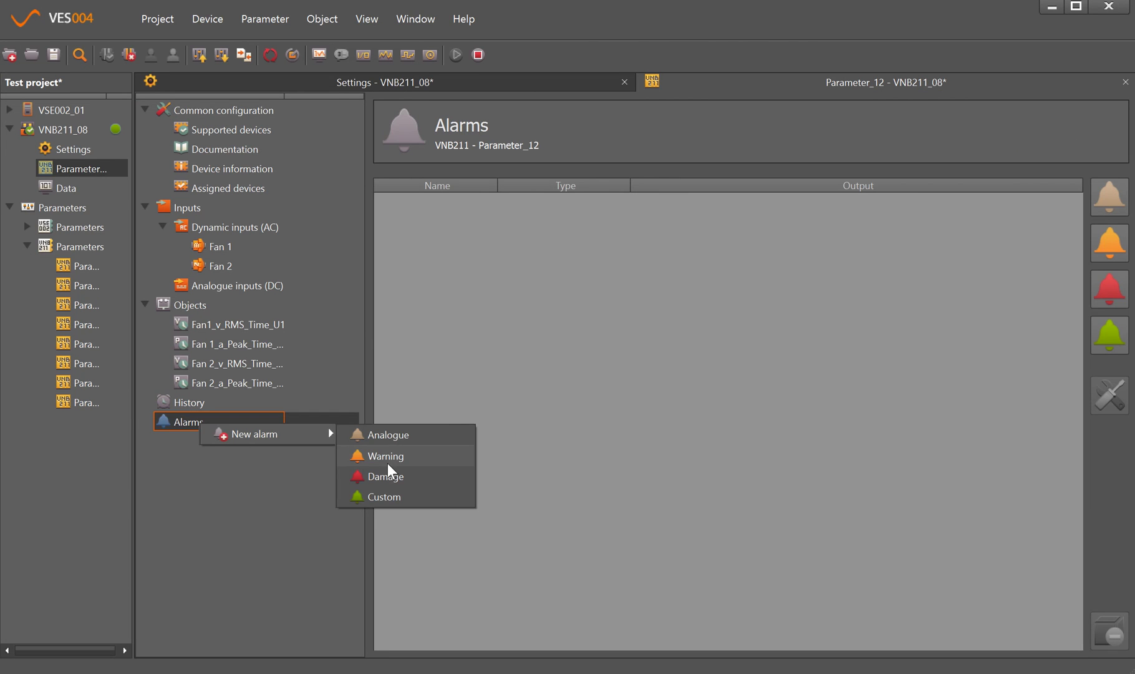
pyautogui.click(388, 462)
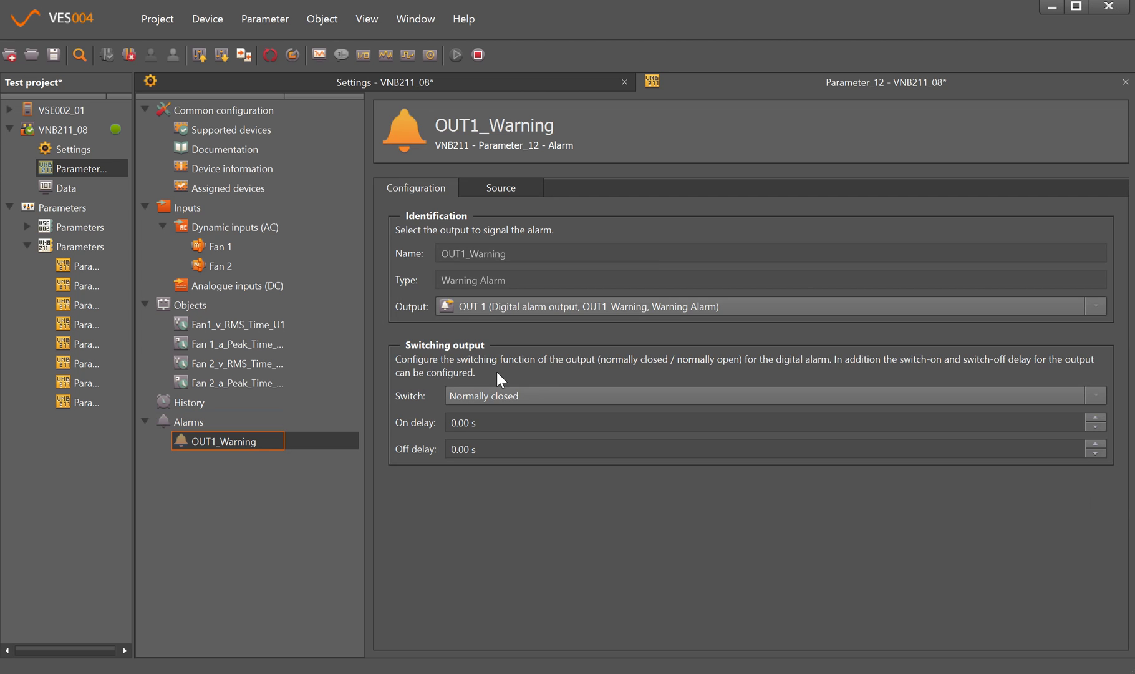
pyautogui.click(500, 189)
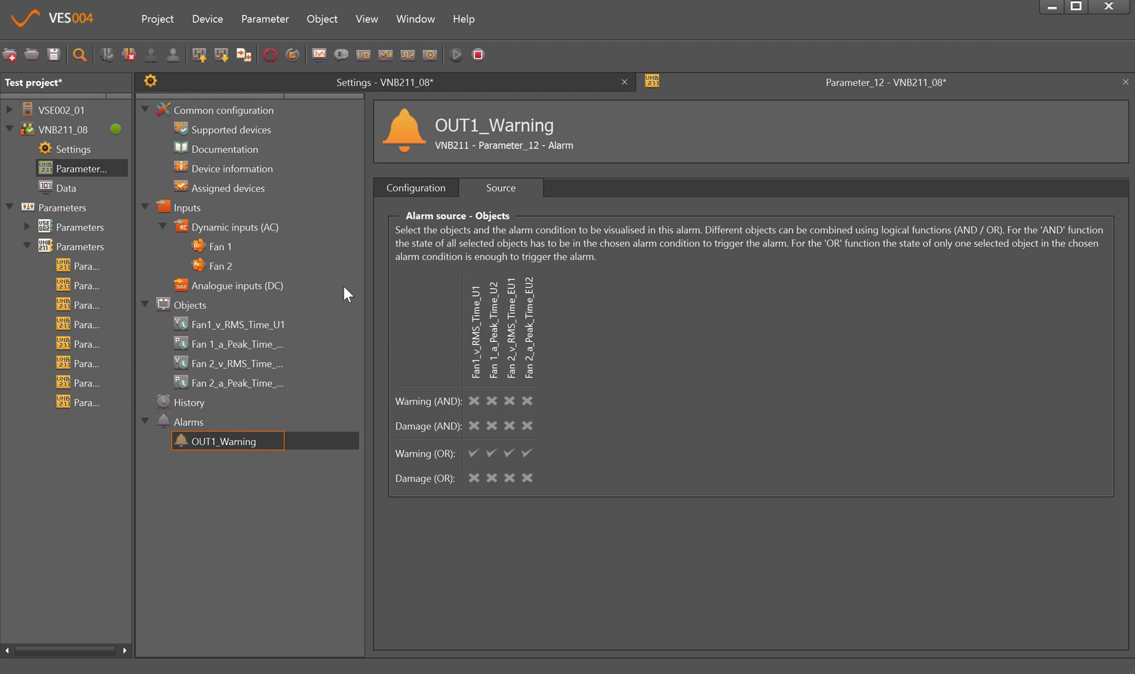
# - Add damage alarm OUT2_Damage on OUT 2
pyautogui.rightClick(194, 421)
pyautogui.moveTo(250, 441)
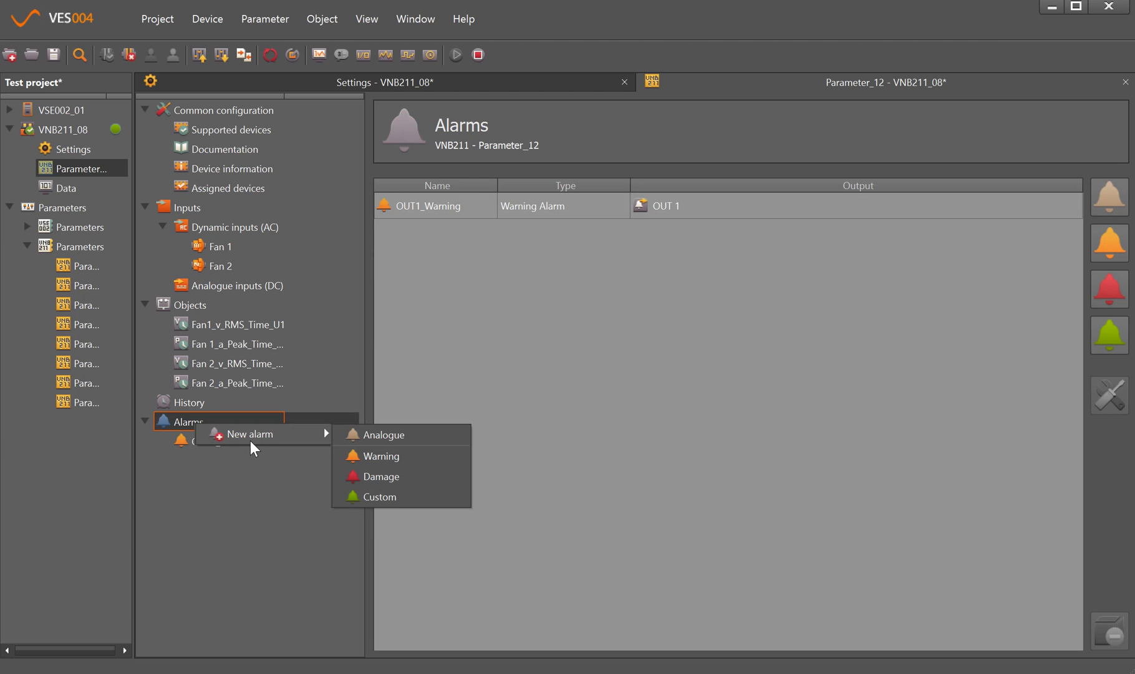
pyautogui.click(382, 474)
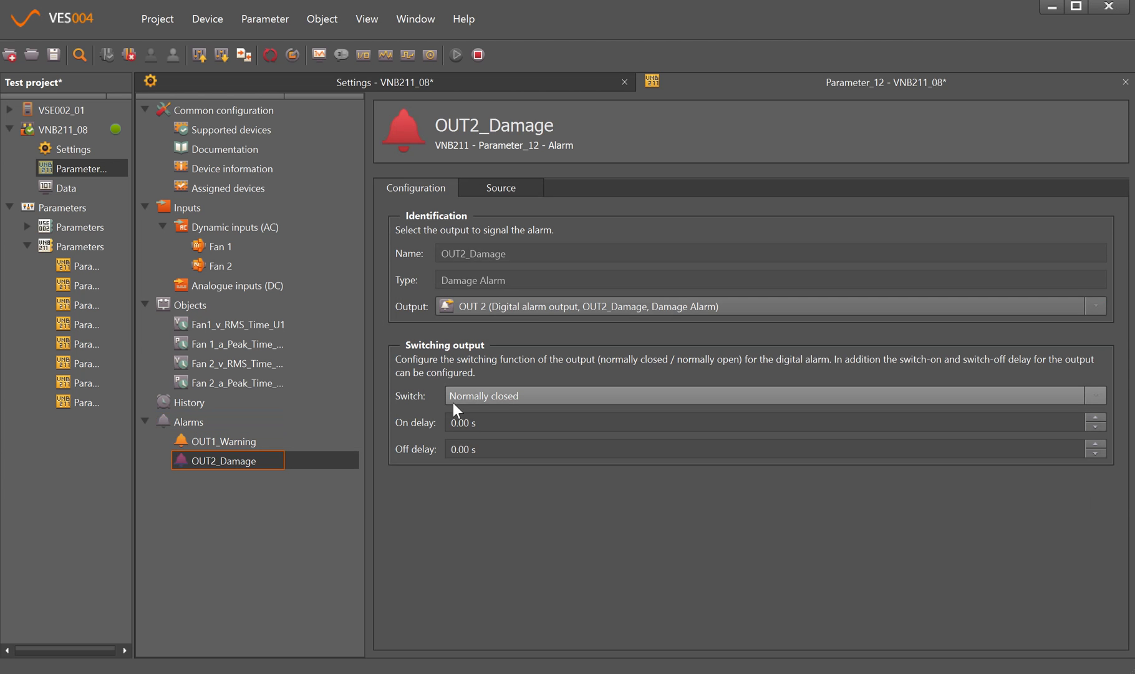
# - Save the project and write the configuration to the VNB211 device so live readings appear
pyautogui.click(197, 56)
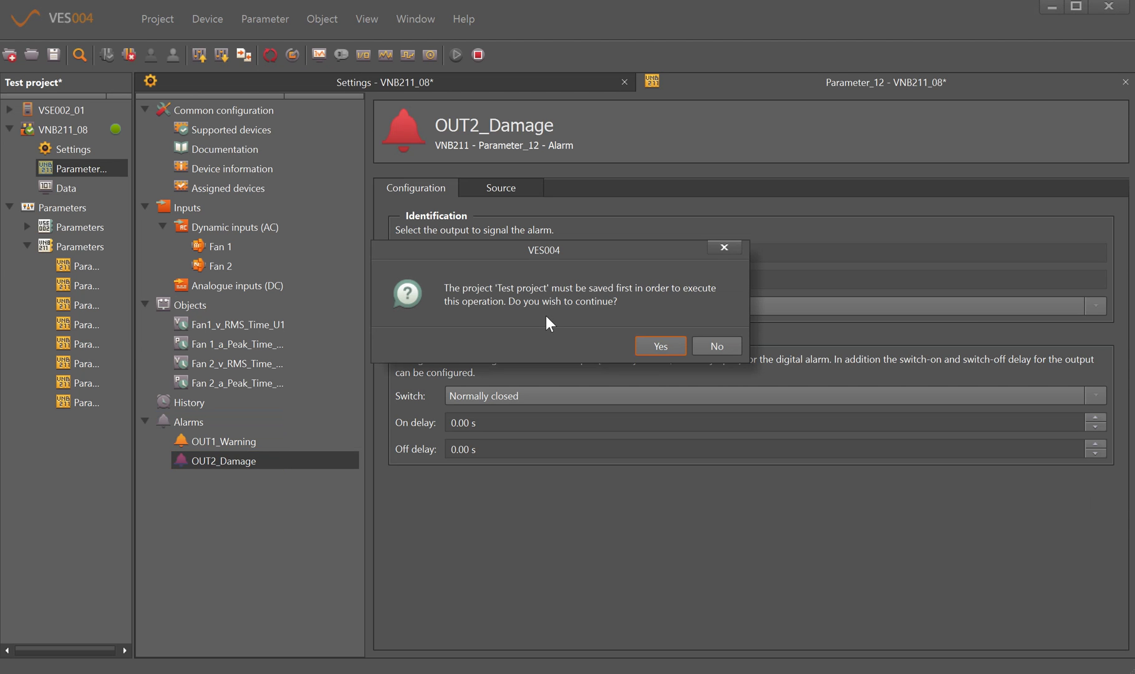
pyautogui.press('Return')
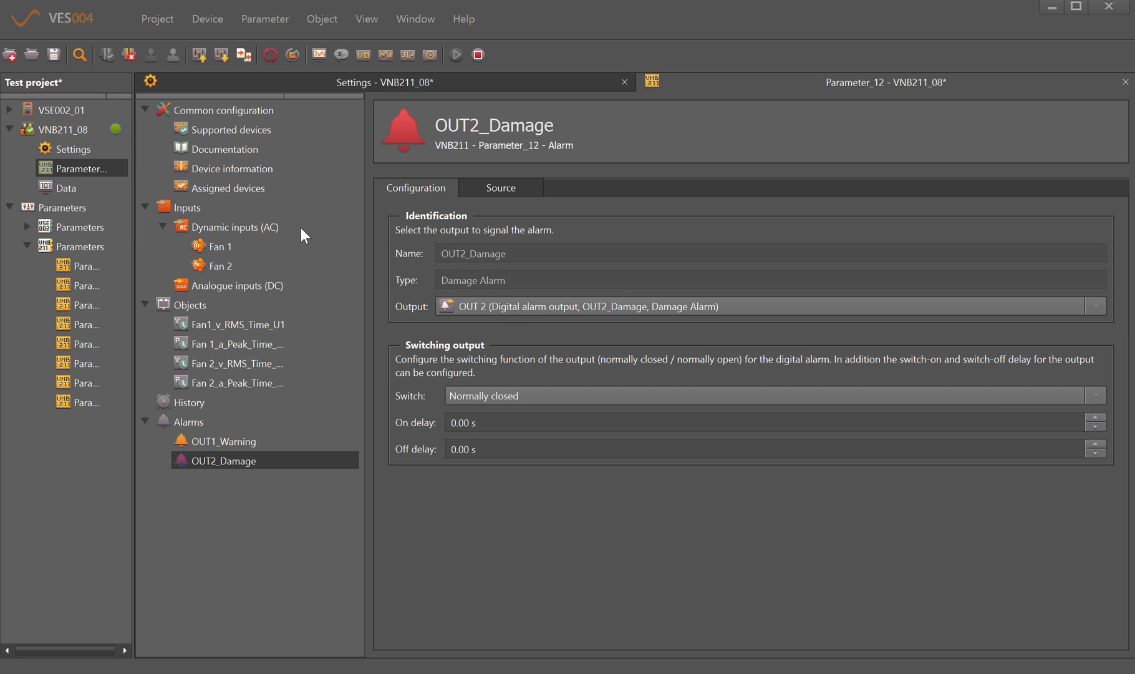
pyautogui.click(197, 56)
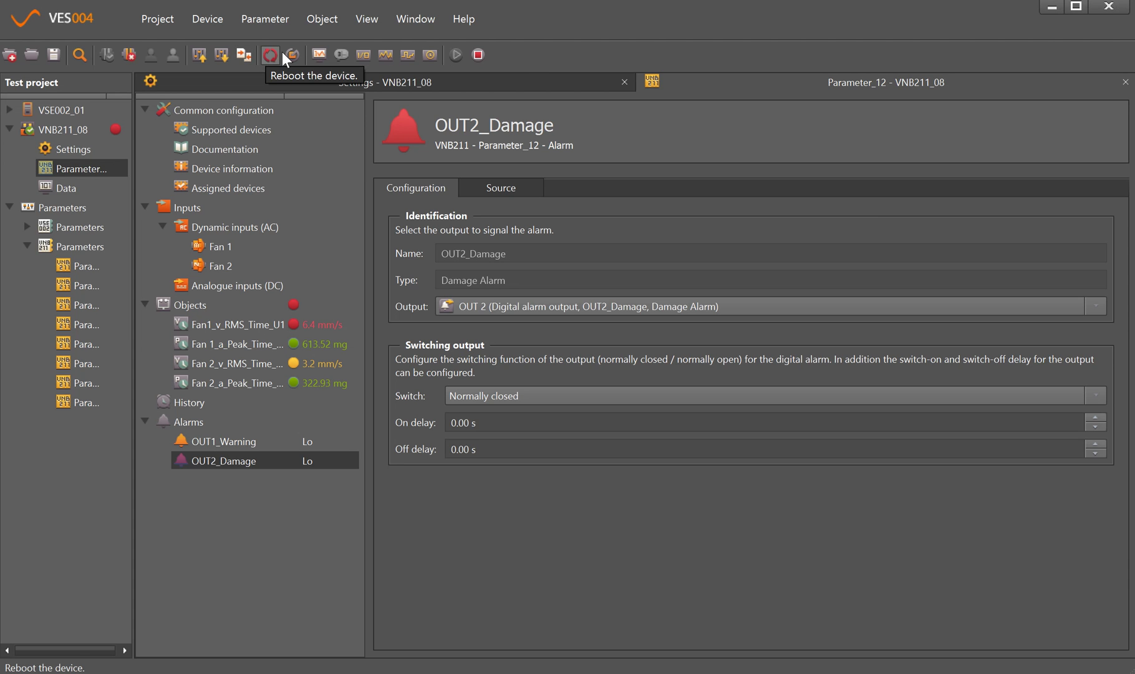
# - Start live monitoring of the four fan objects, viewing them as a table, then a trend chart
pyautogui.click(320, 54)
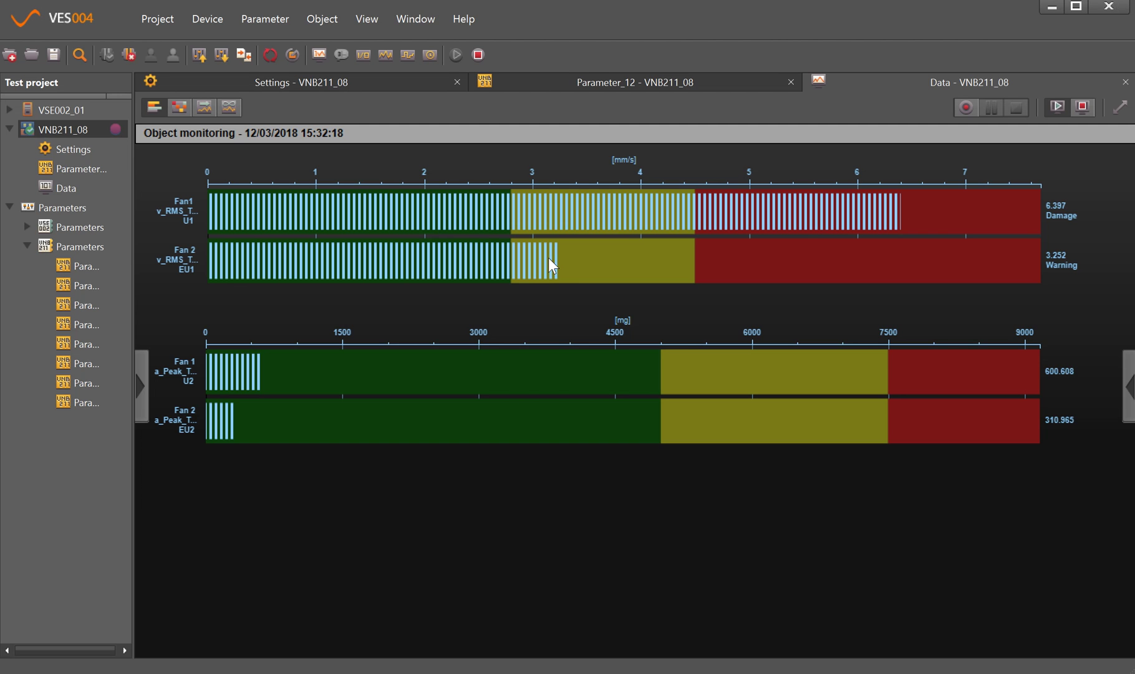
pyautogui.click(180, 110)
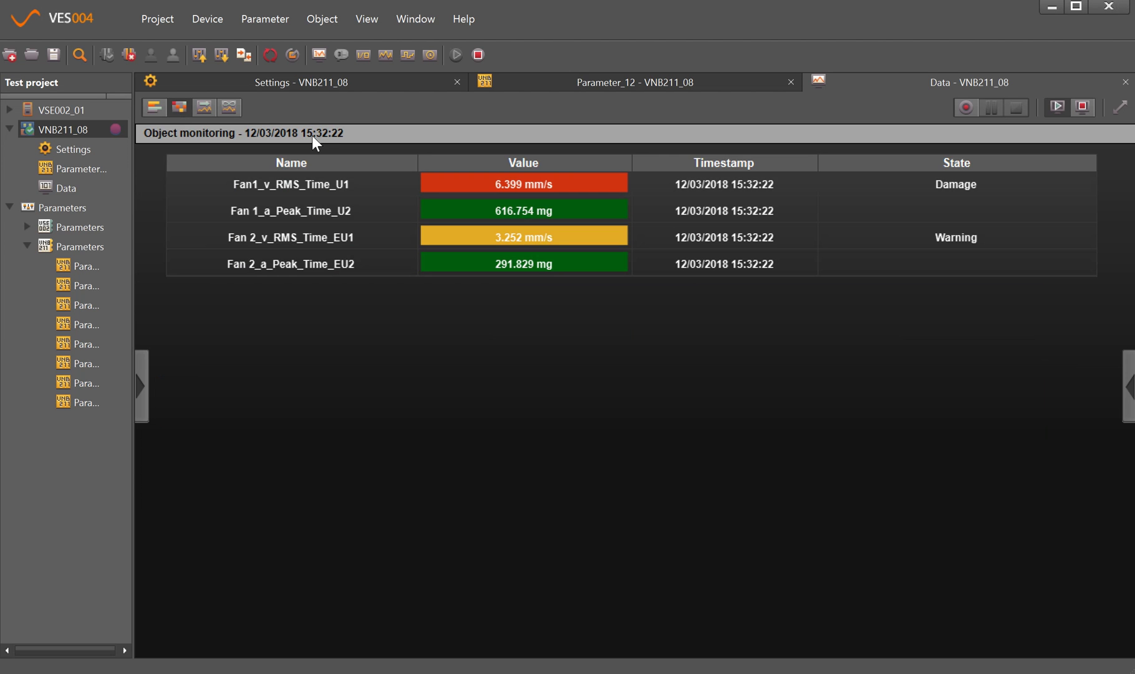
pyautogui.click(203, 108)
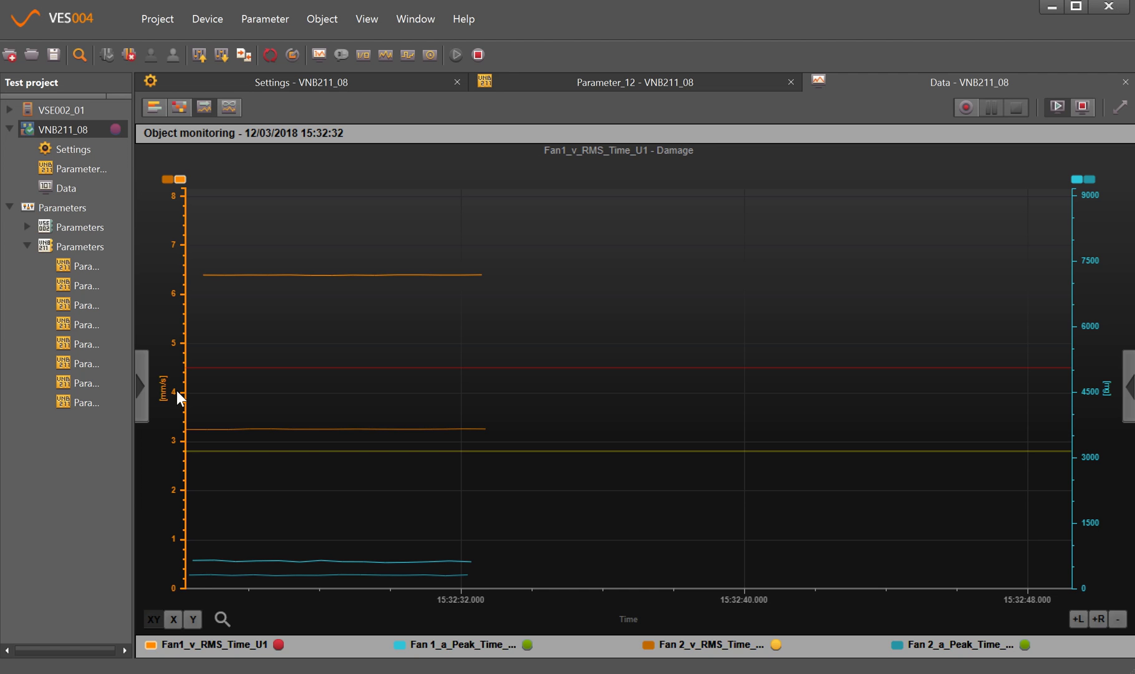
# - Toggle the Fan 2 traces off and on in Data sources, and check the Axis properties
pyautogui.click(141, 392)
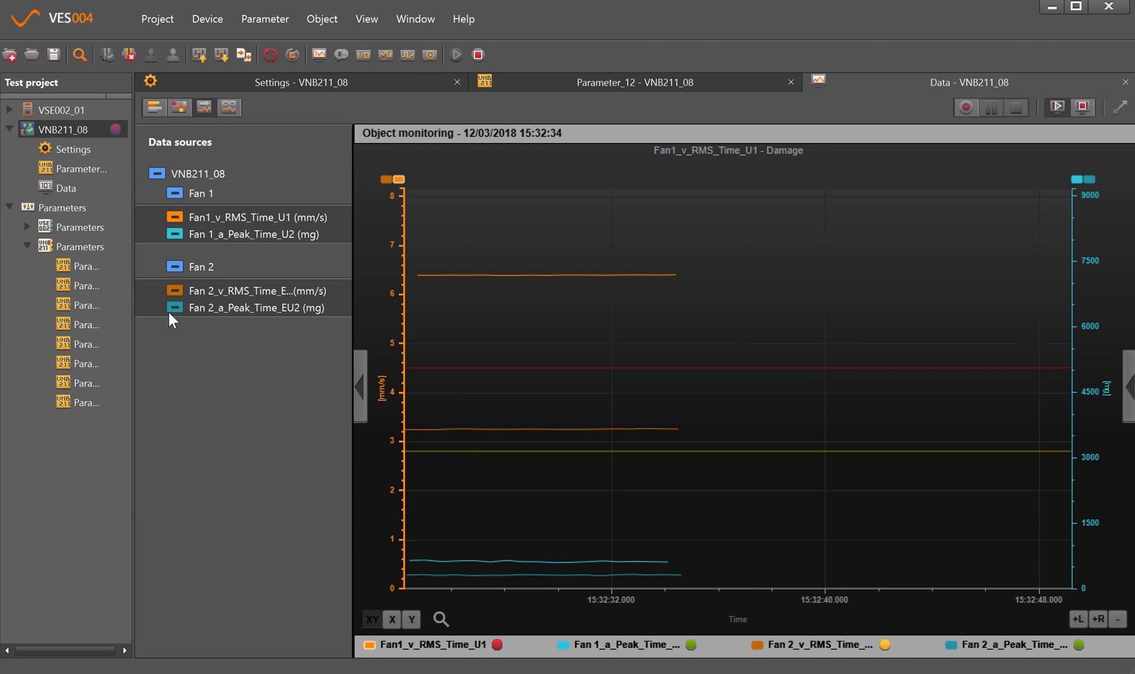
pyautogui.click(175, 266)
pyautogui.click(175, 267)
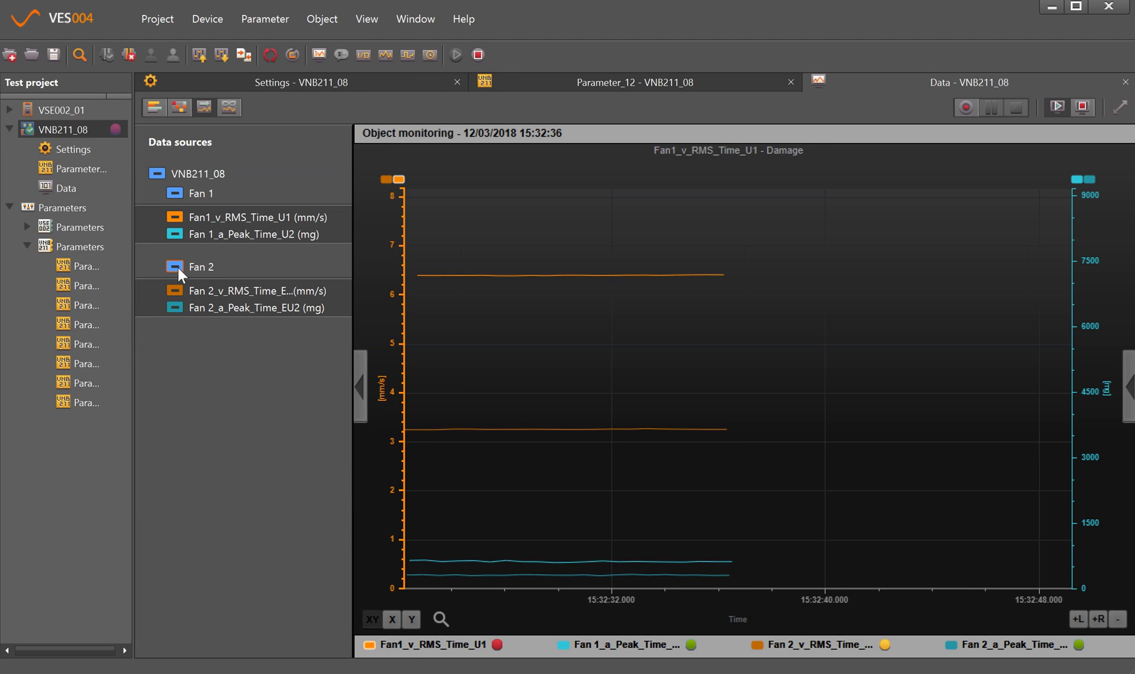
pyautogui.click(361, 385)
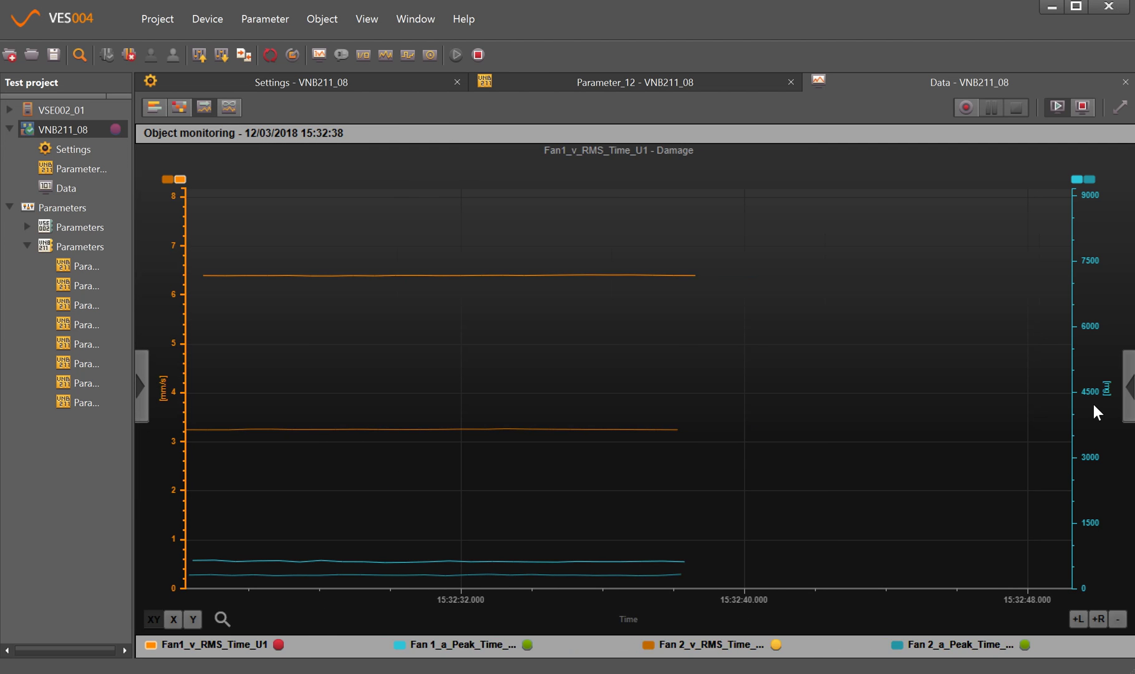
pyautogui.click(1129, 387)
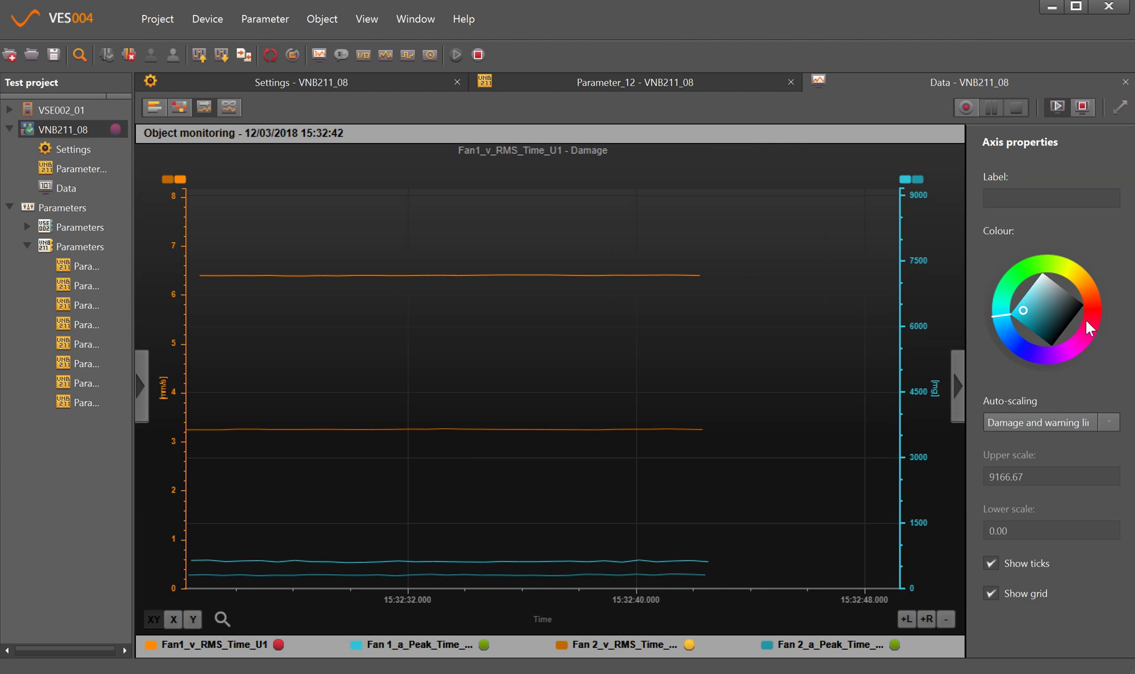
pyautogui.click(956, 386)
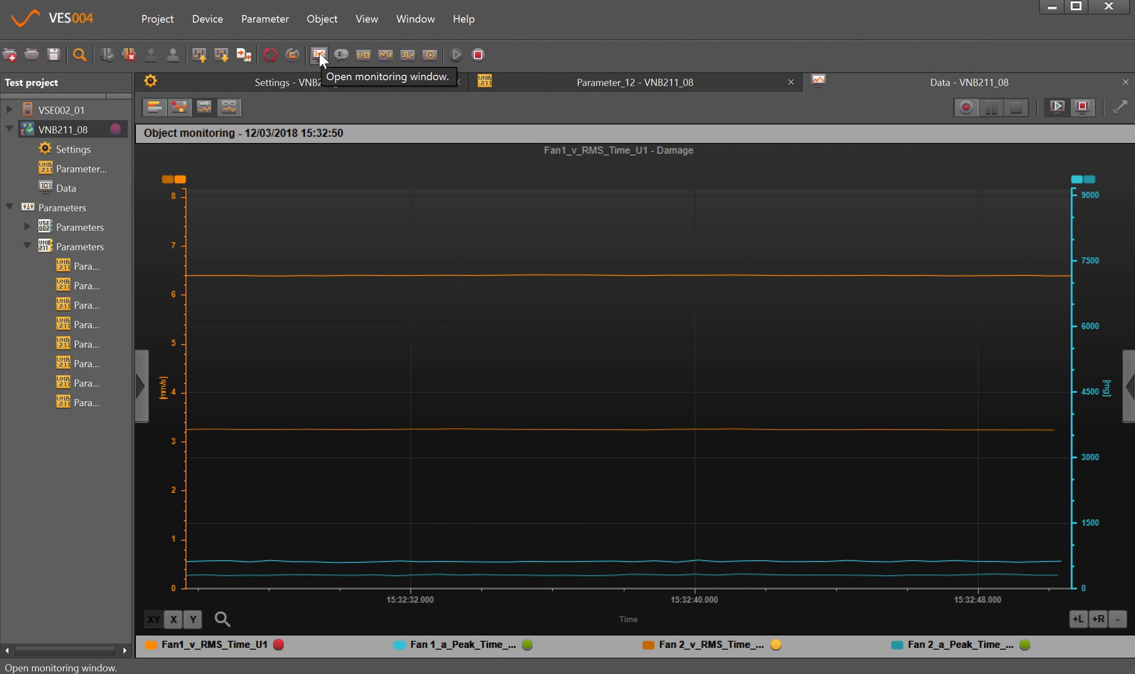
# - Open the I/O, Spectrum and Raw monitoring windows for VNB211_08
pyautogui.click(362, 54)
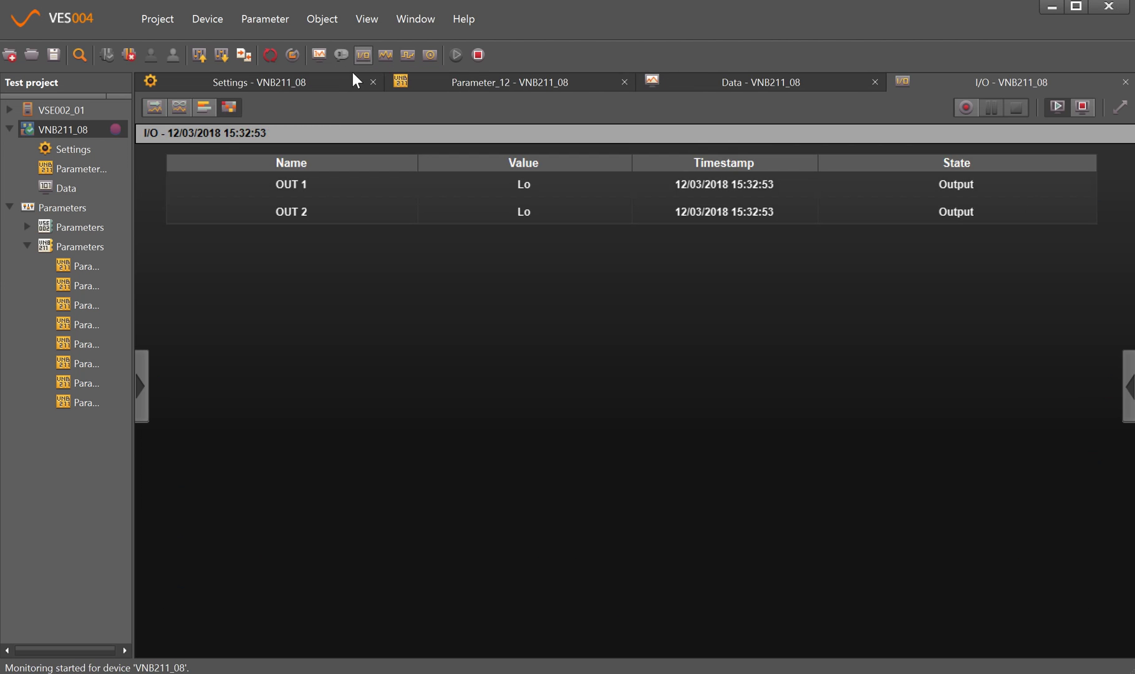
pyautogui.click(386, 56)
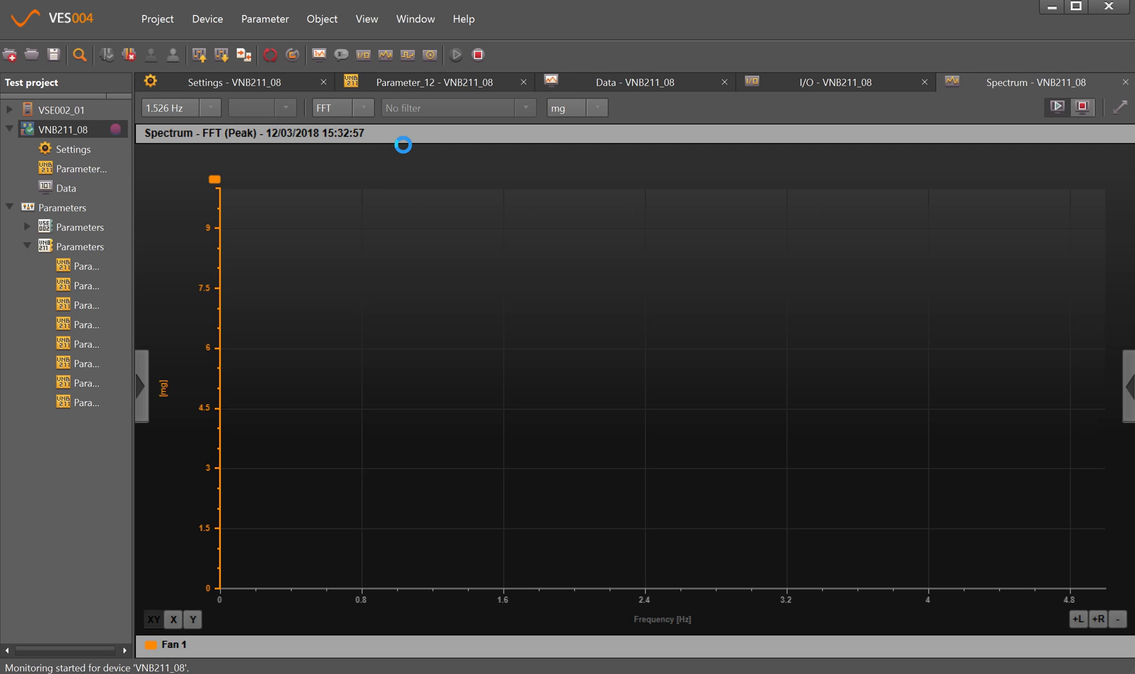
pyautogui.click(412, 55)
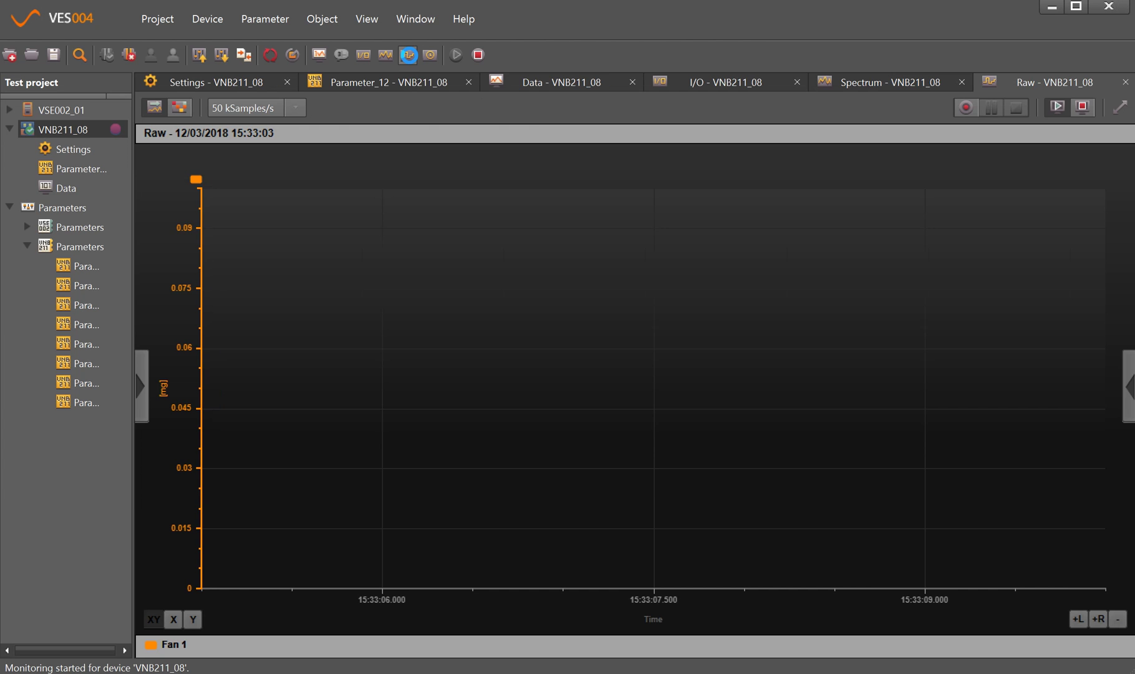
# - Stream the live raw waveform, briefly comparing Fan 2 before keeping only Fan 1's trace
pyautogui.click(454, 55)
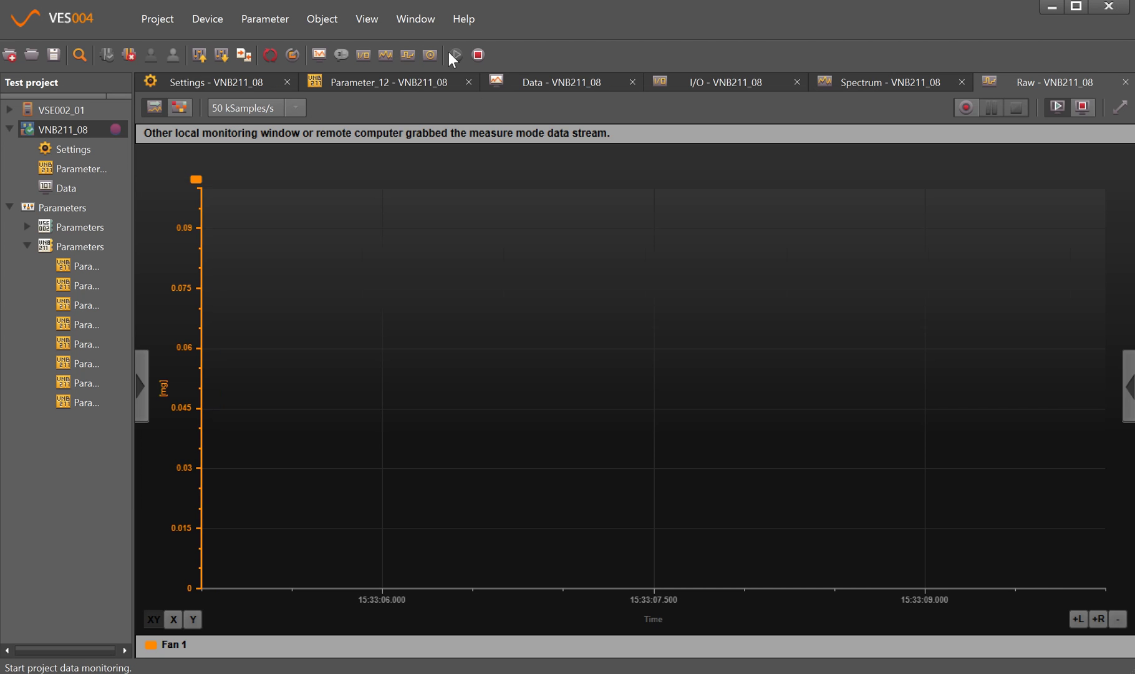
pyautogui.click(408, 55)
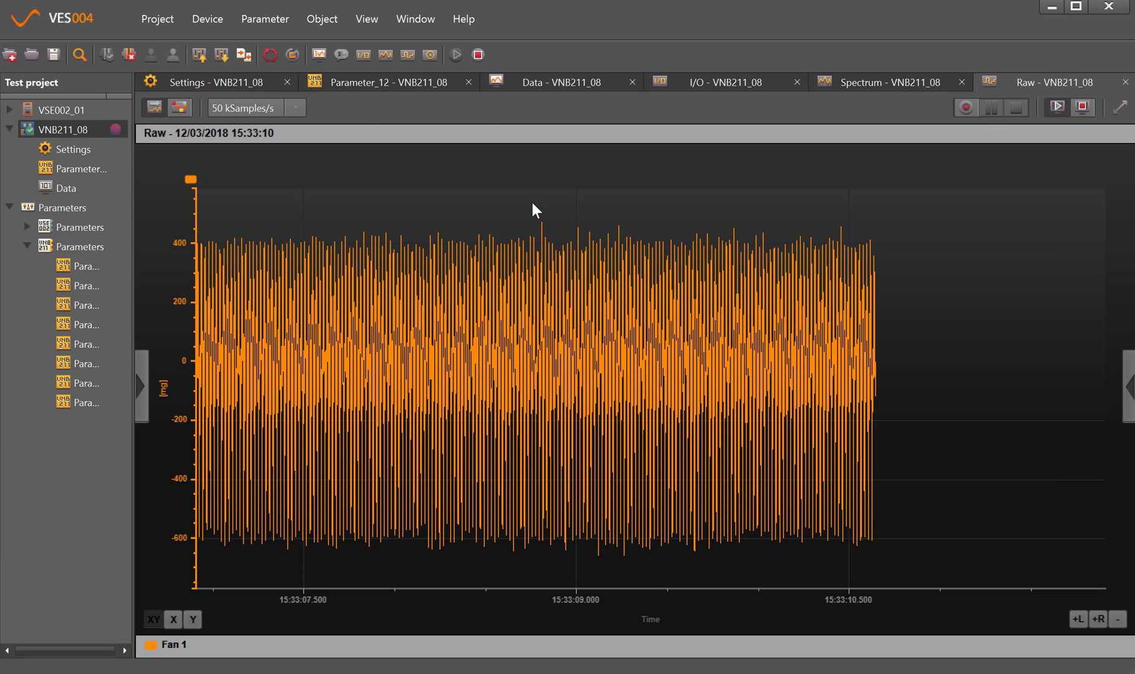
pyautogui.click(142, 385)
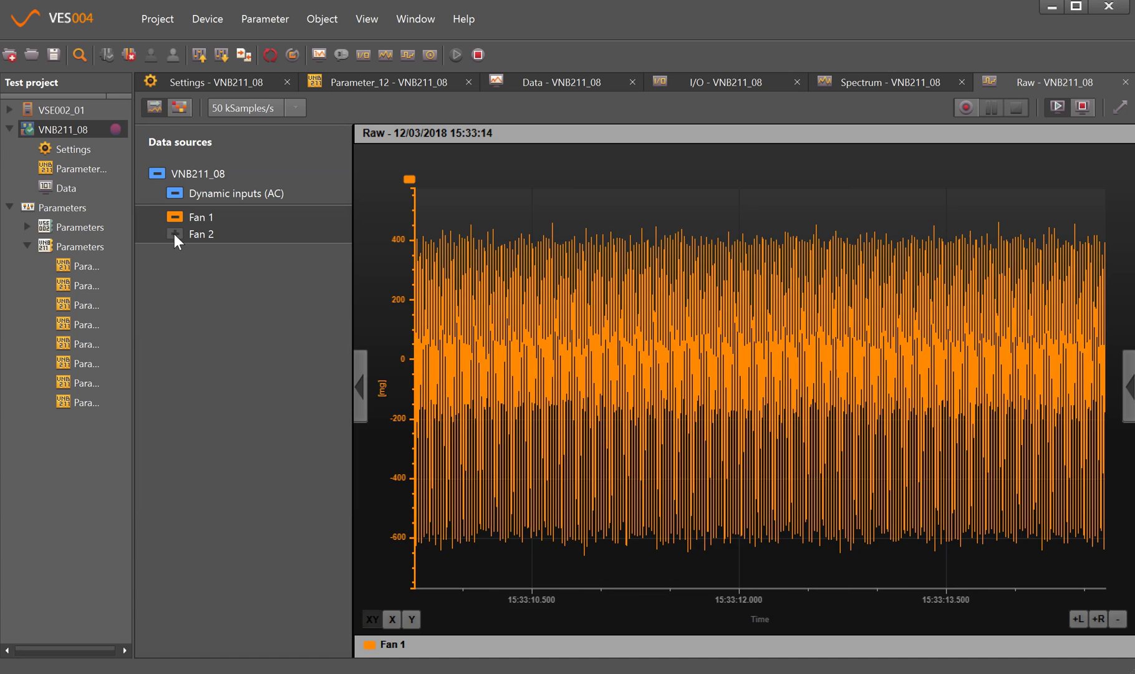
pyautogui.click(175, 233)
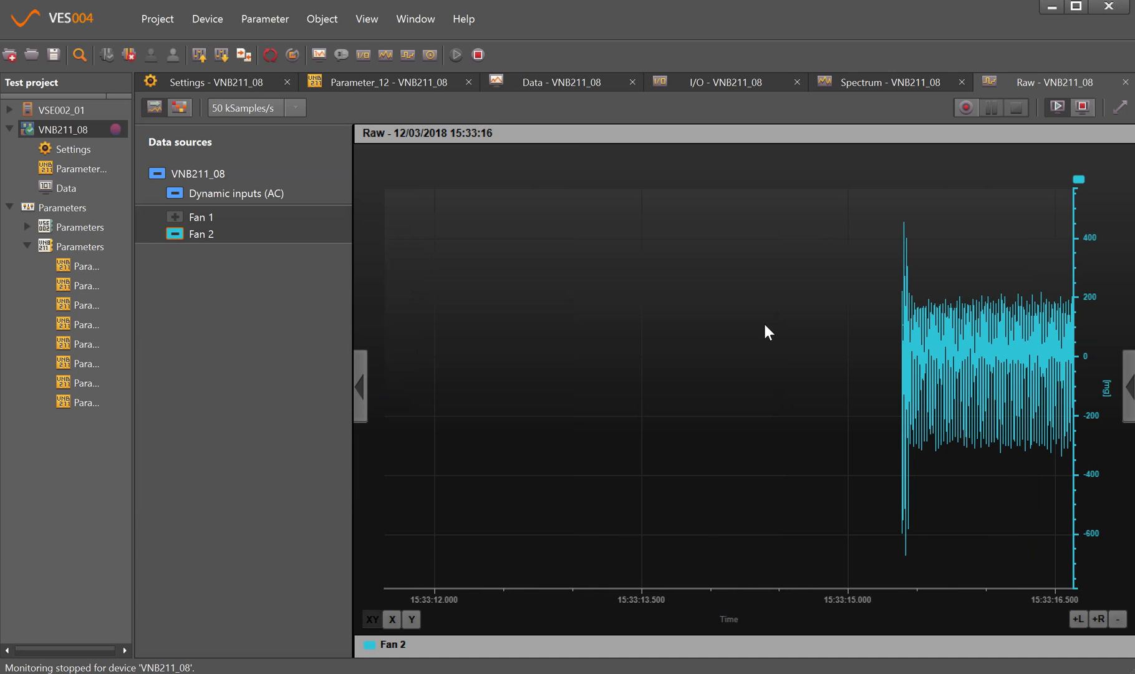
pyautogui.click(200, 216)
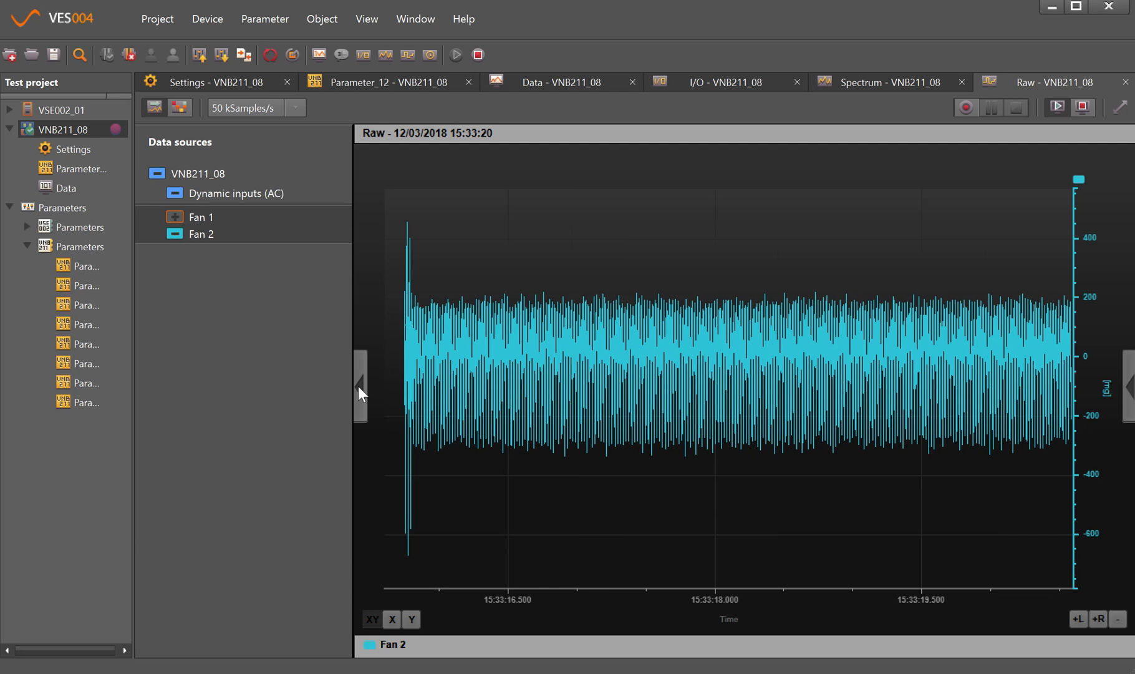
pyautogui.click(181, 216)
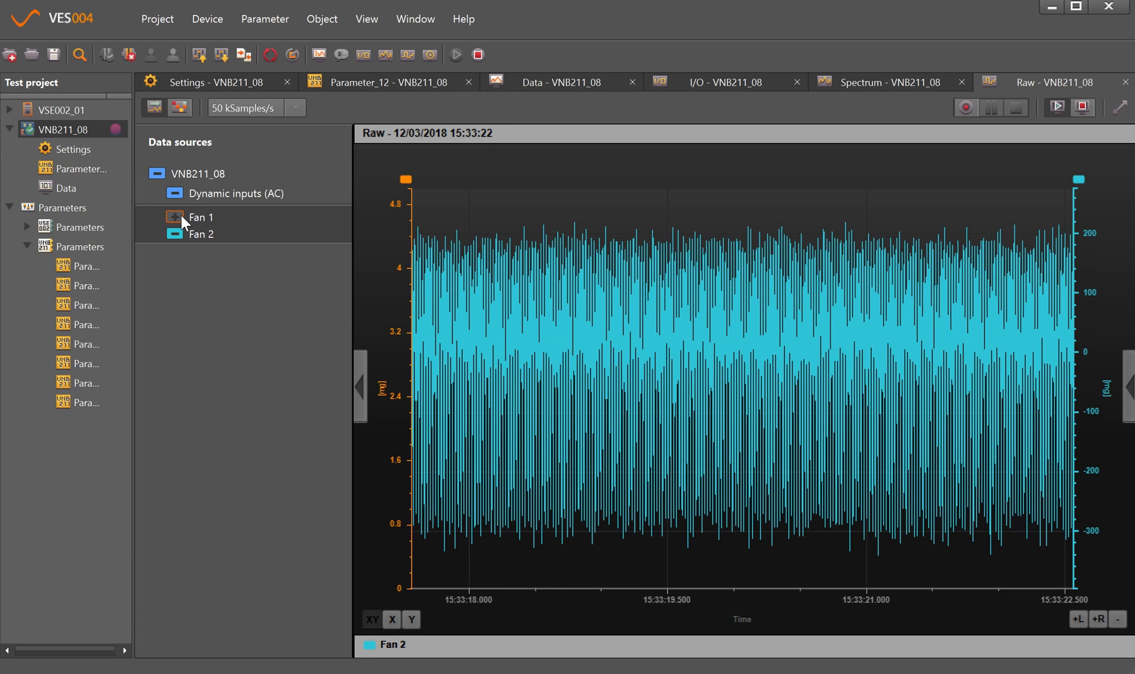
pyautogui.click(174, 233)
pyautogui.click(360, 386)
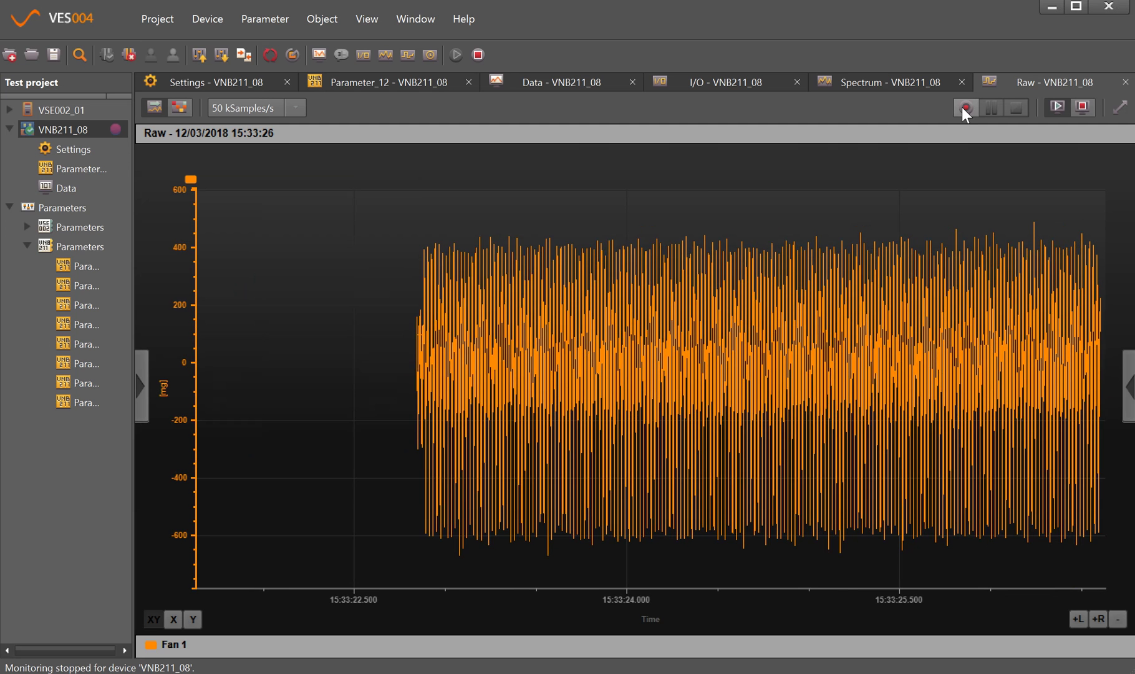
# - Record and save Fan 1's raw waveform as Raw 12/03/2018 15:33:40, then select it
pyautogui.click(964, 108)
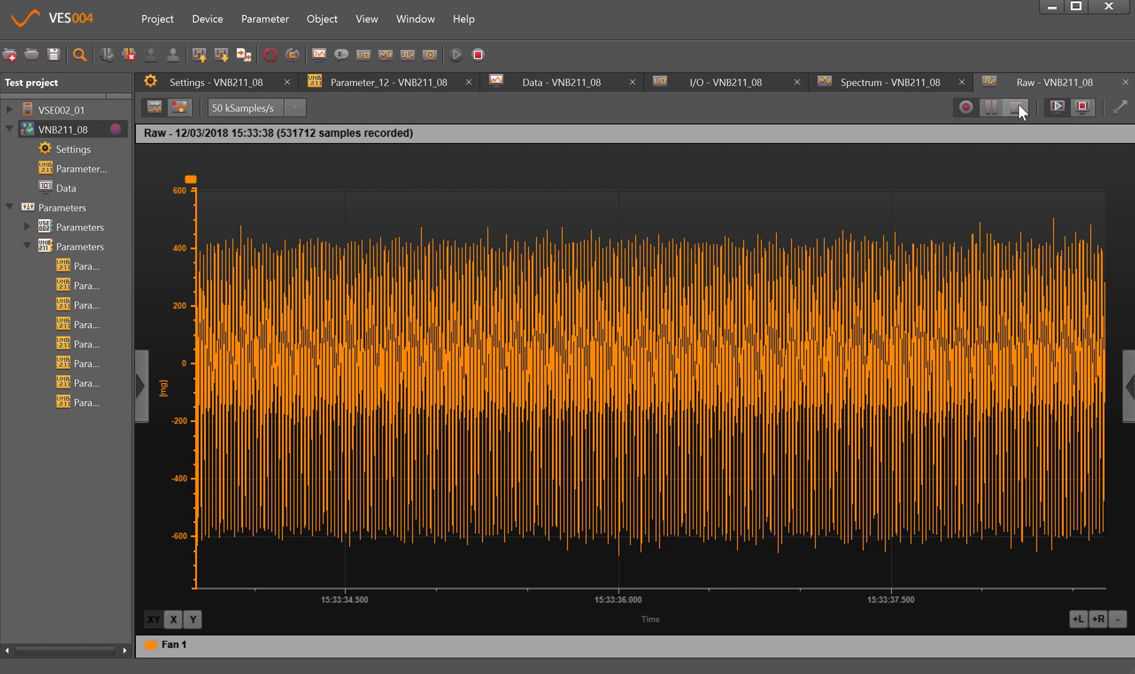
pyautogui.click(1017, 107)
pyautogui.click(684, 345)
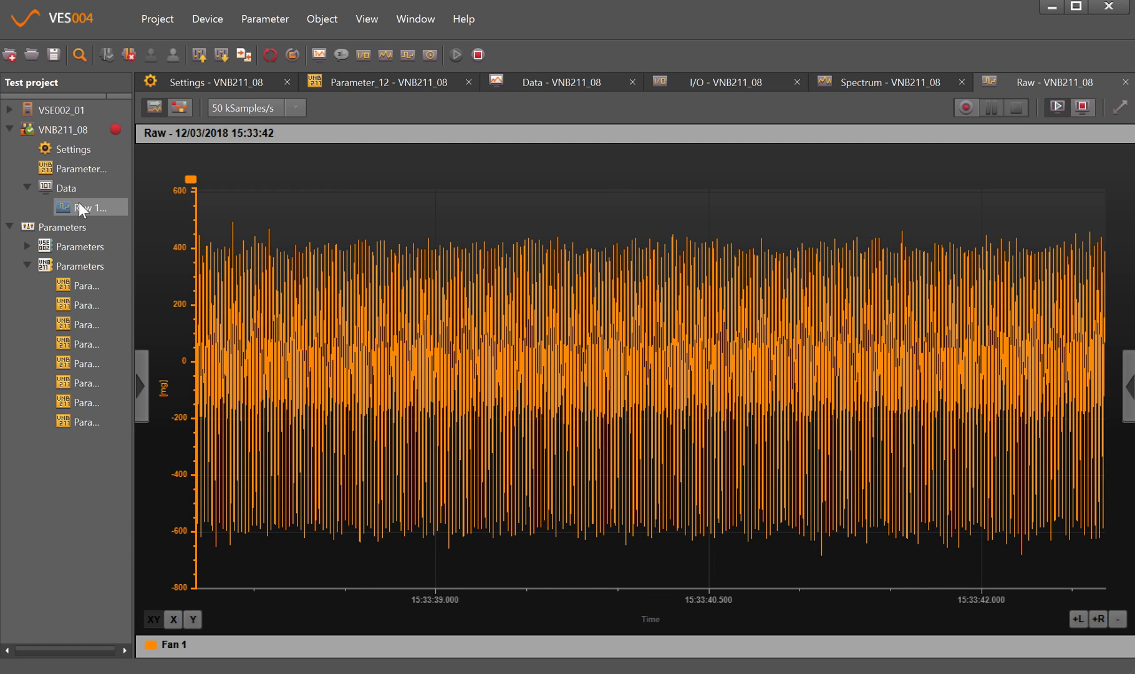
pyautogui.click(16, 228)
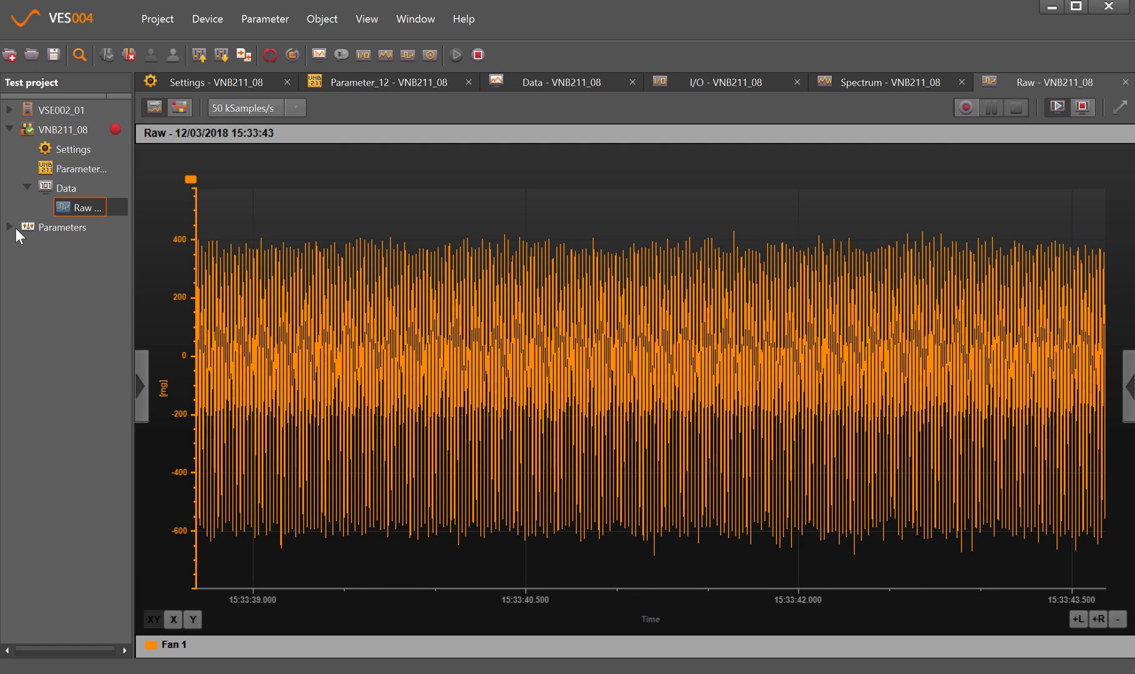
pyautogui.click(84, 206)
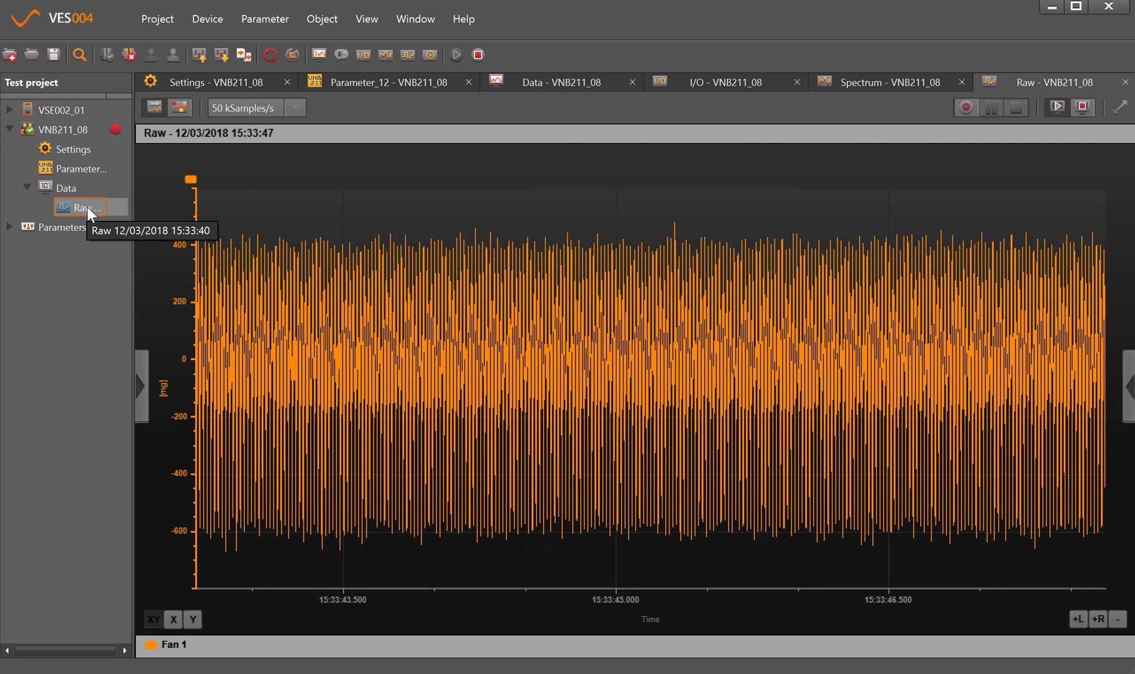
# - Compute the Raw recording's spectrum, play through all 17 samples, and zoom below ~650 Hz
pyautogui.rightClick(87, 207)
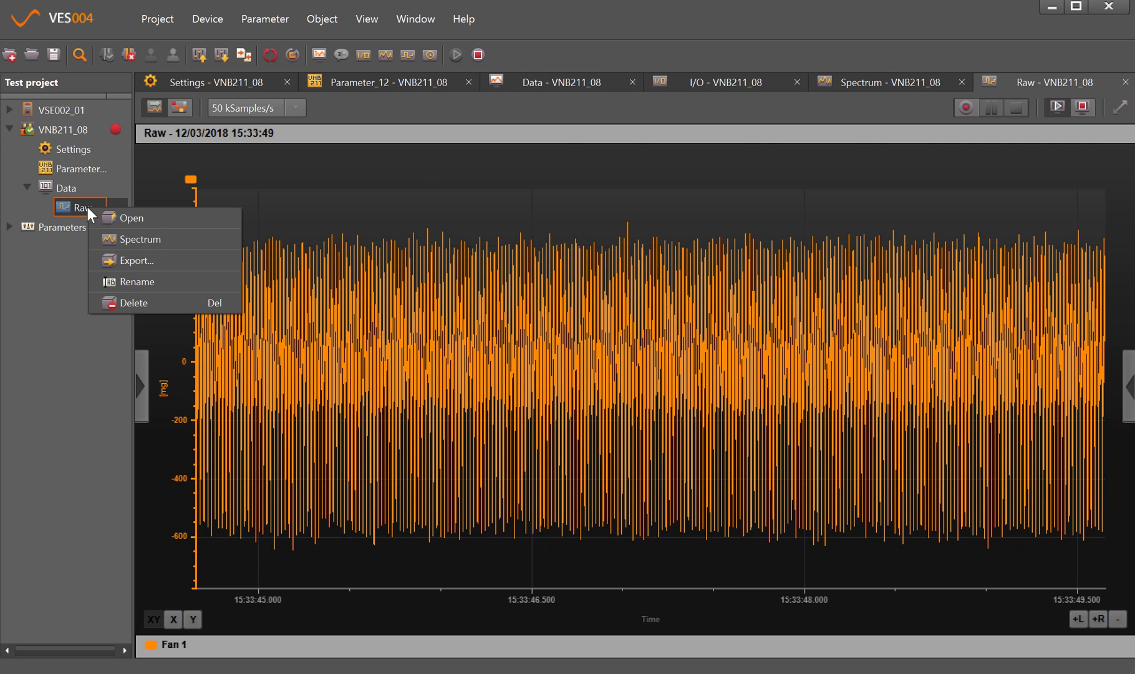
pyautogui.click(137, 240)
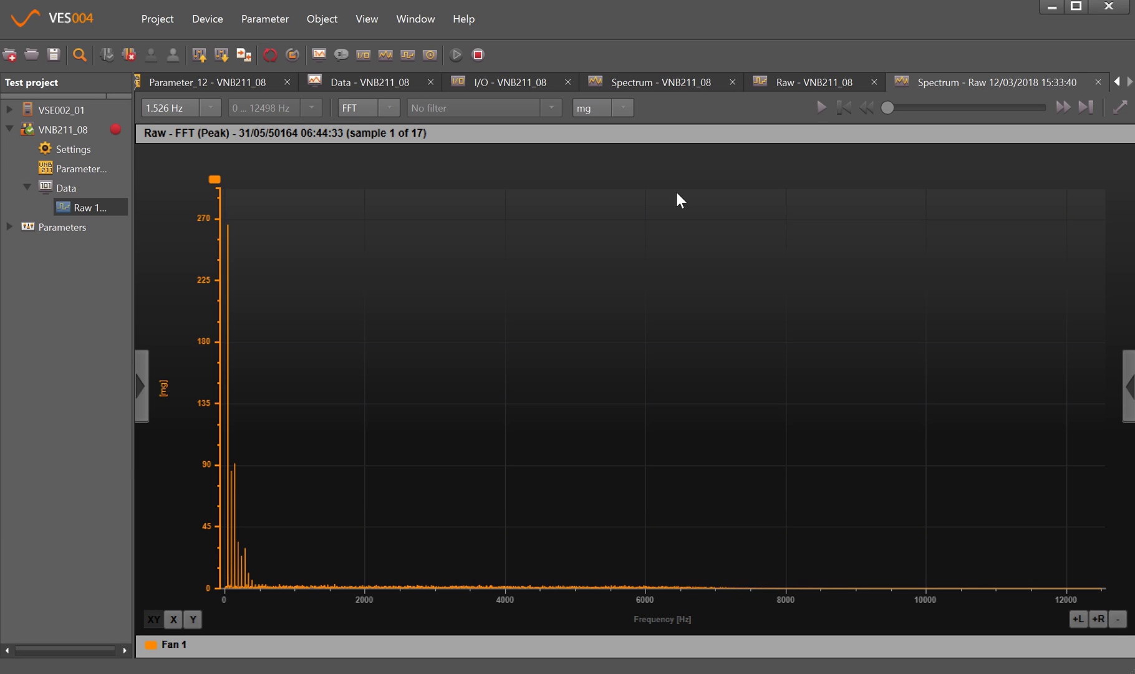
pyautogui.click(821, 107)
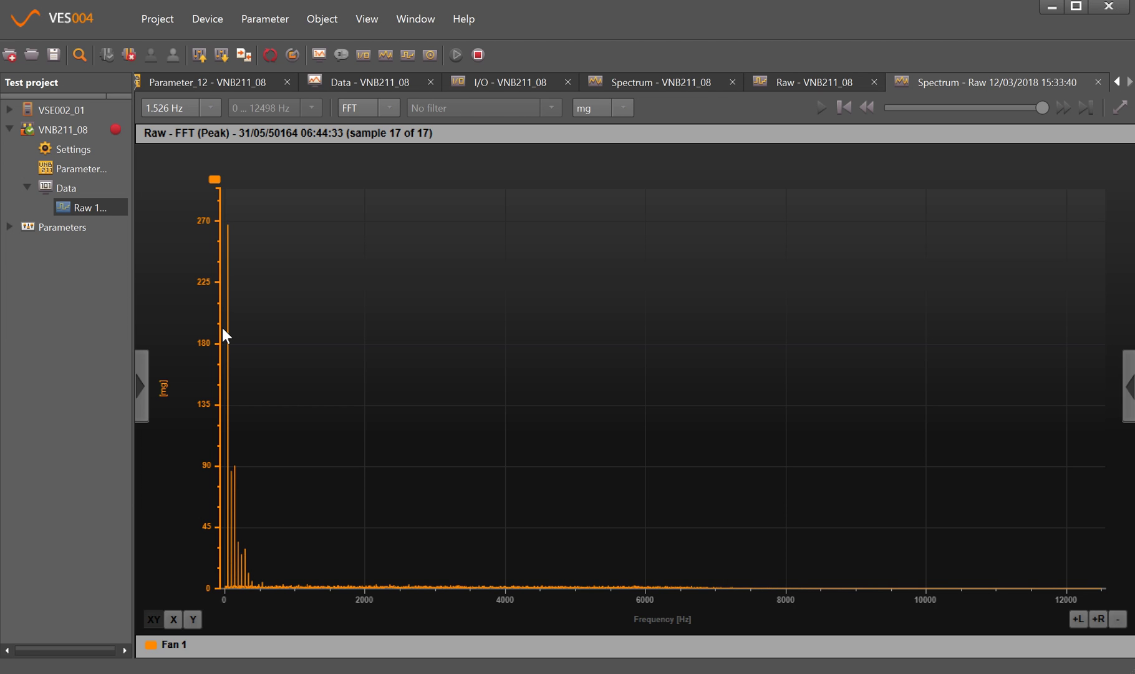
pyautogui.moveTo(229, 389); pyautogui.dragTo(273, 591)
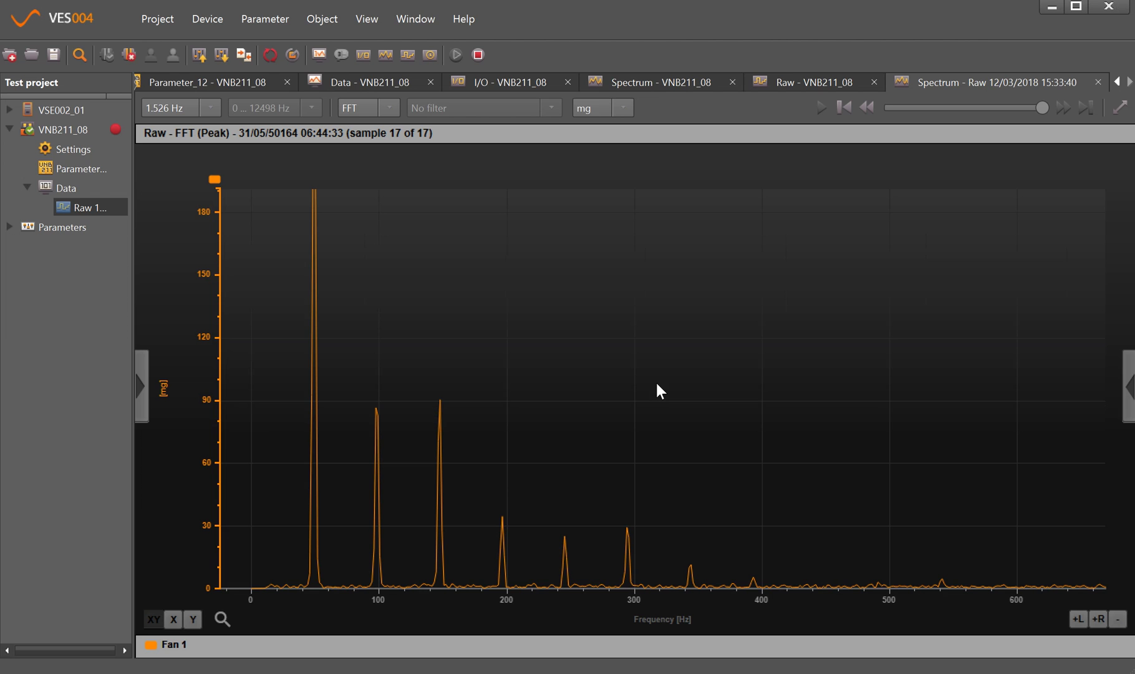
# - Turn on Harmonics for the Fan 1 trace, aligned to the 48.8 Hz fundamental peak
pyautogui.rightClick(215, 180)
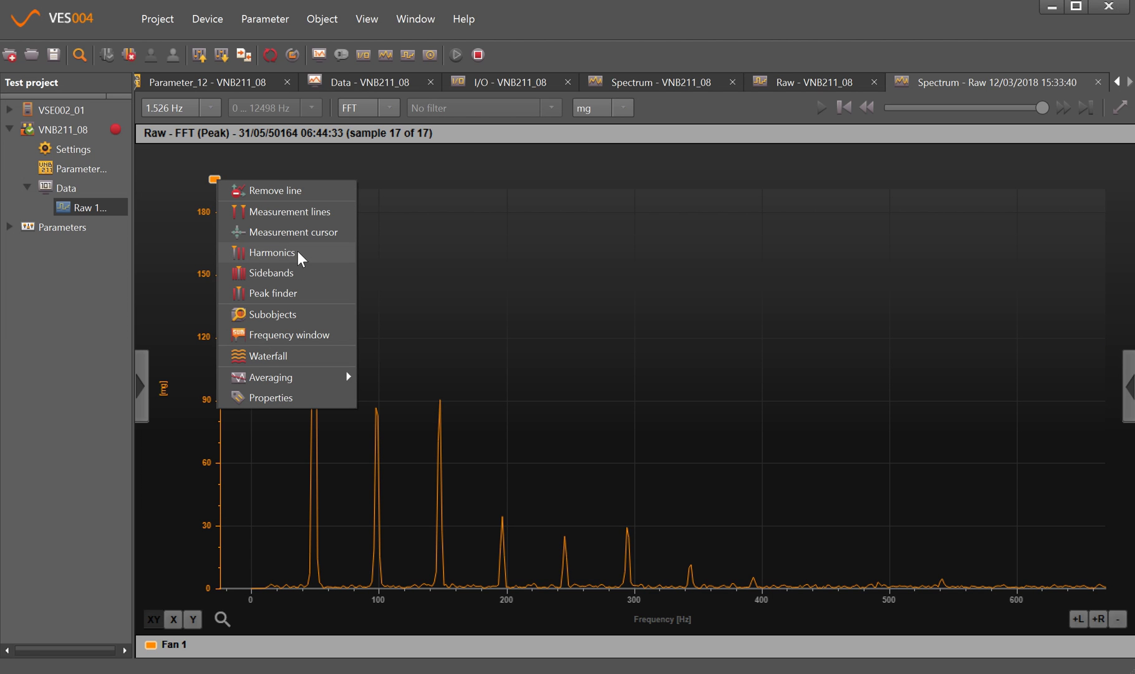
pyautogui.click(290, 294)
pyautogui.scroll(2, 401, 311)
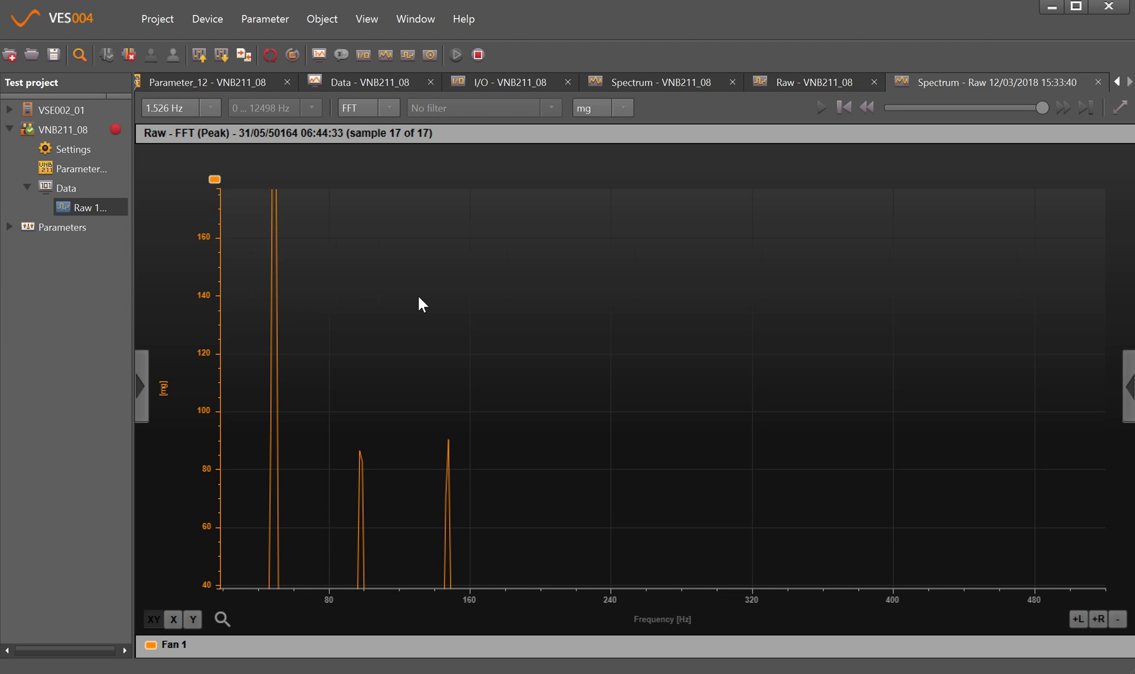
pyautogui.scroll(-2, 408, 281)
pyautogui.click(216, 179)
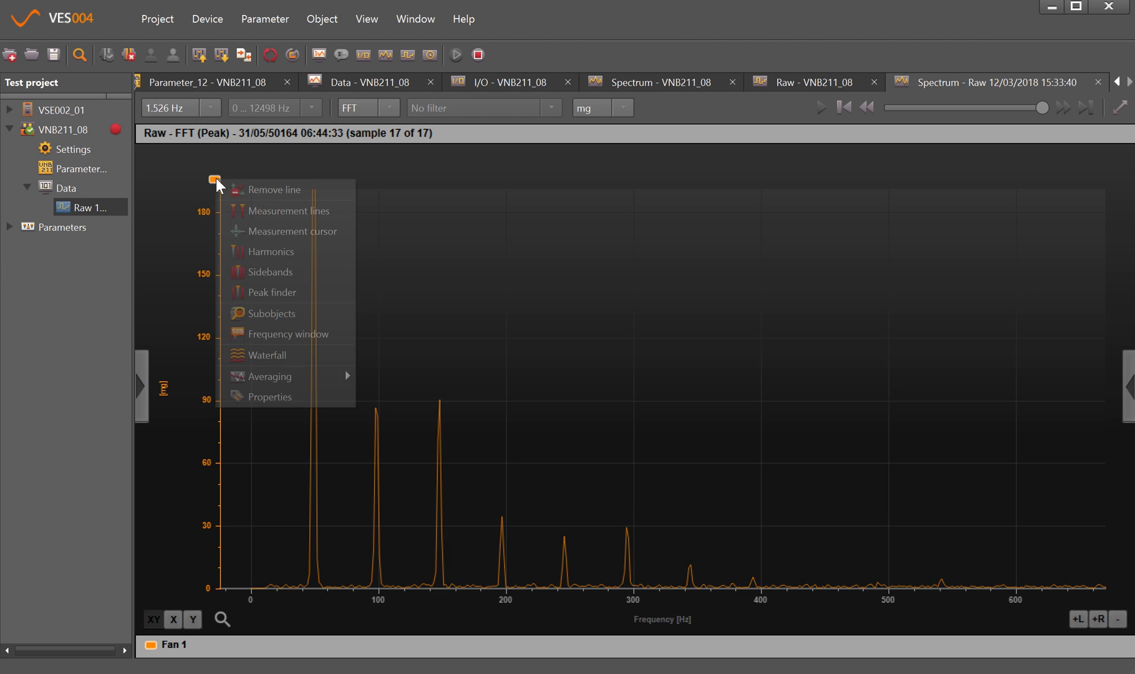
pyautogui.click(288, 252)
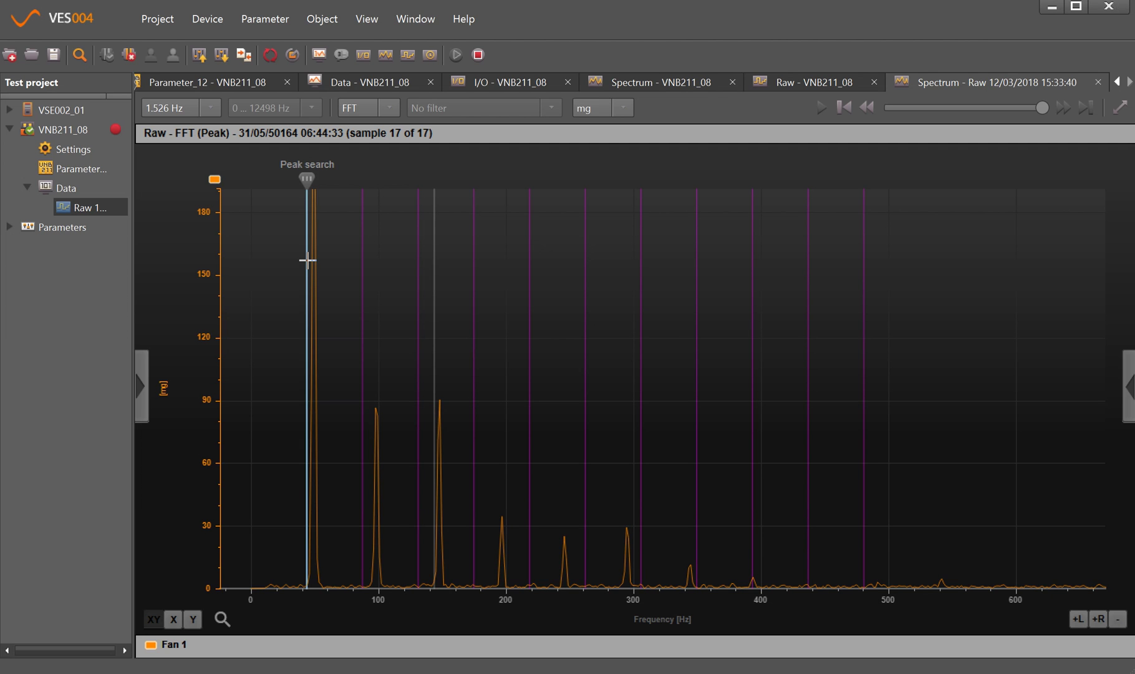
pyautogui.moveTo(307, 260); pyautogui.dragTo(313, 260)
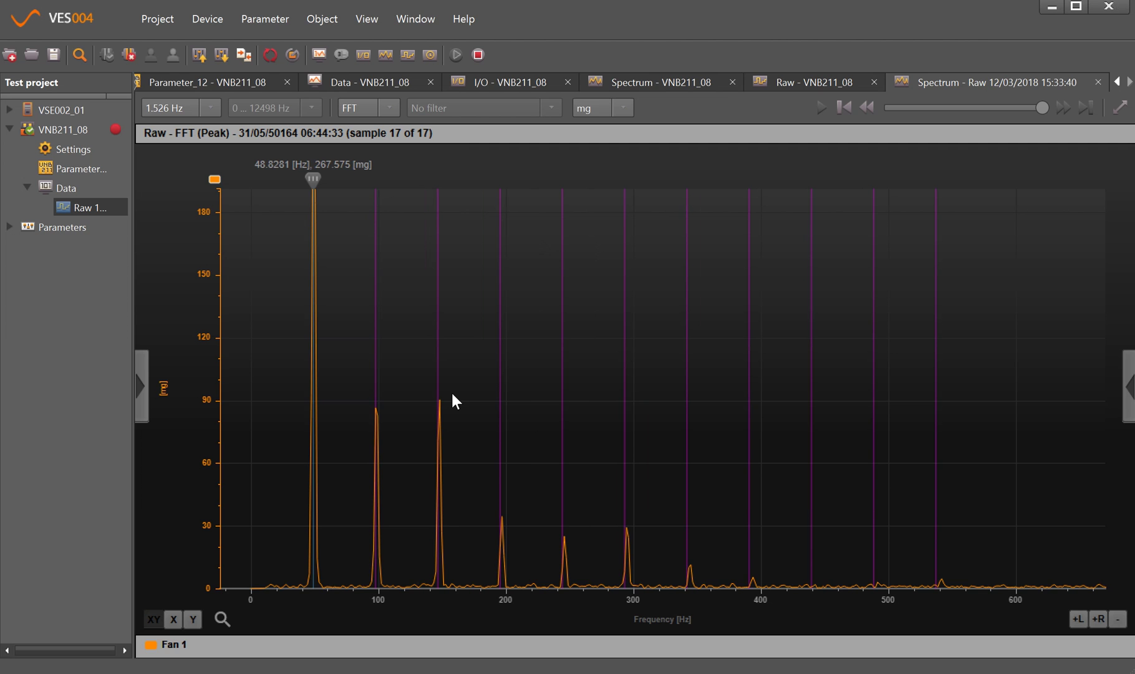
# - Clear the harmonic markers and undo the zoom to show the full frequency range
pyautogui.click(214, 178)
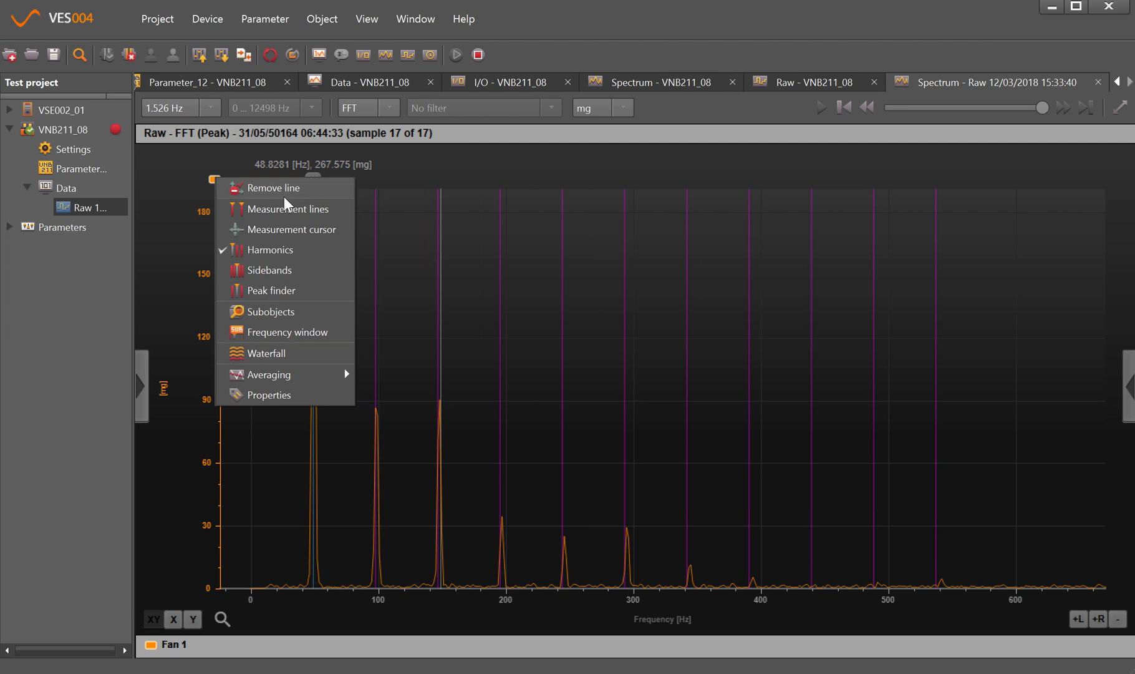
pyautogui.click(248, 250)
pyautogui.rightClick(256, 250)
pyautogui.click(312, 255)
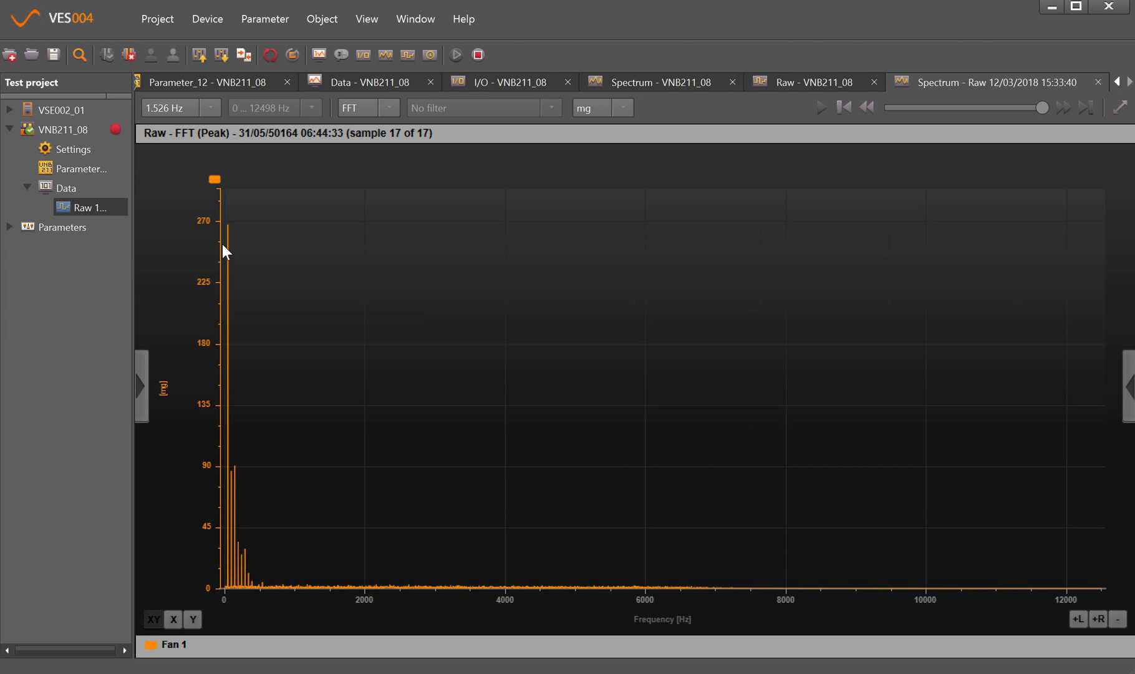
pyautogui.click(429, 55)
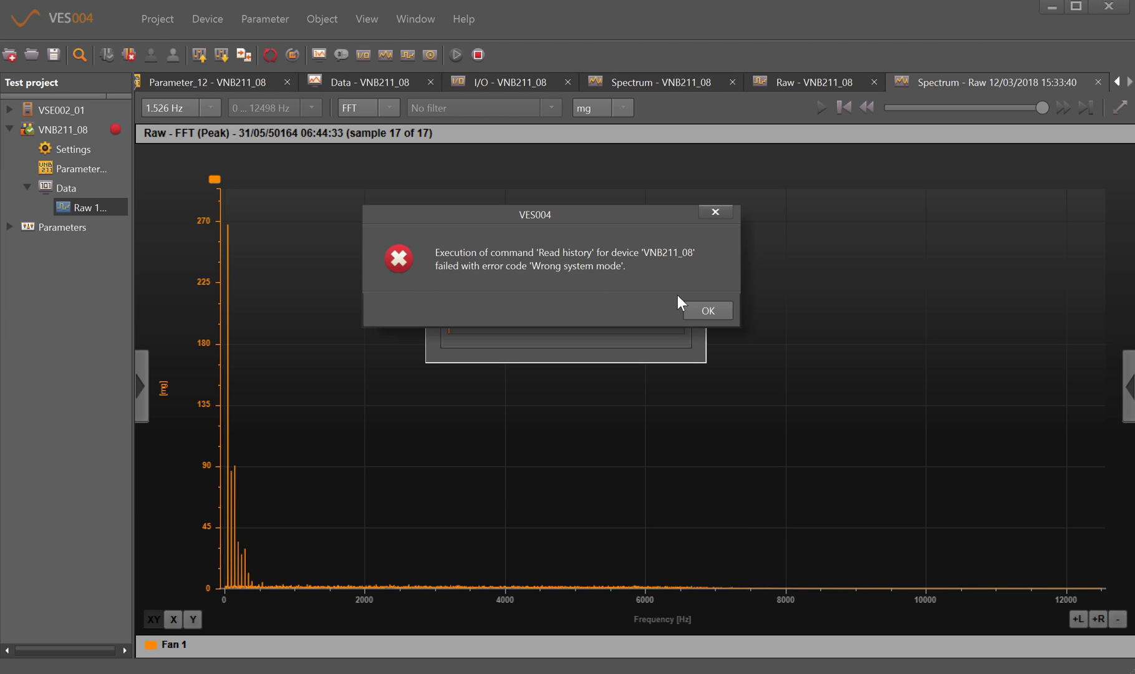
pyautogui.click(708, 311)
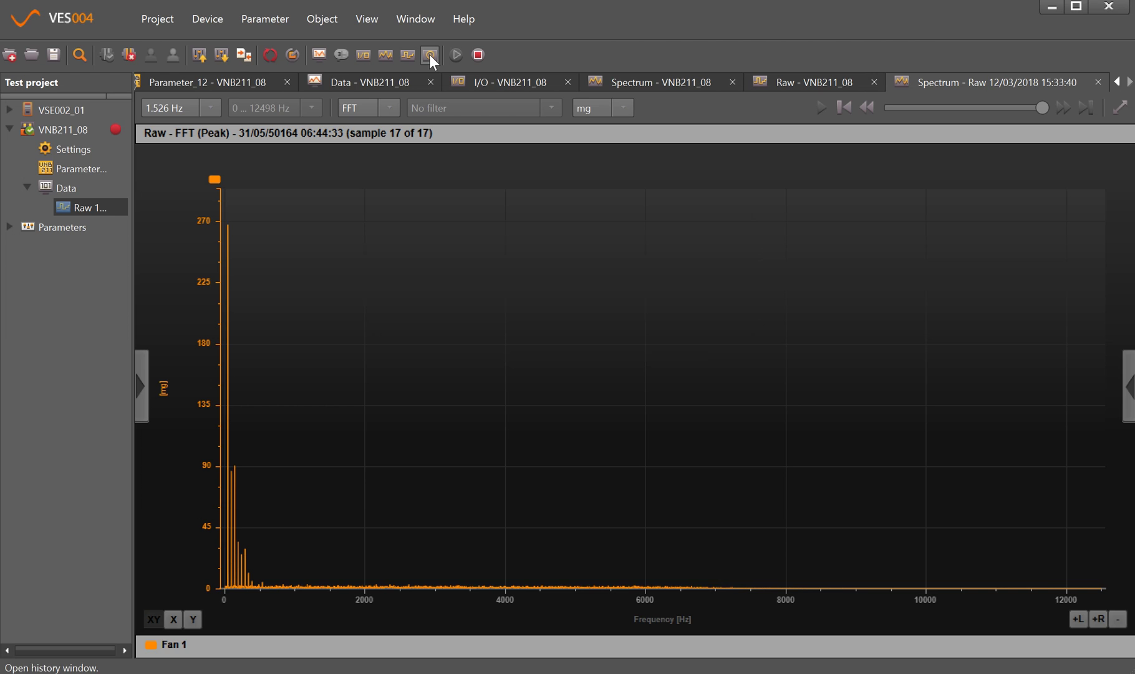